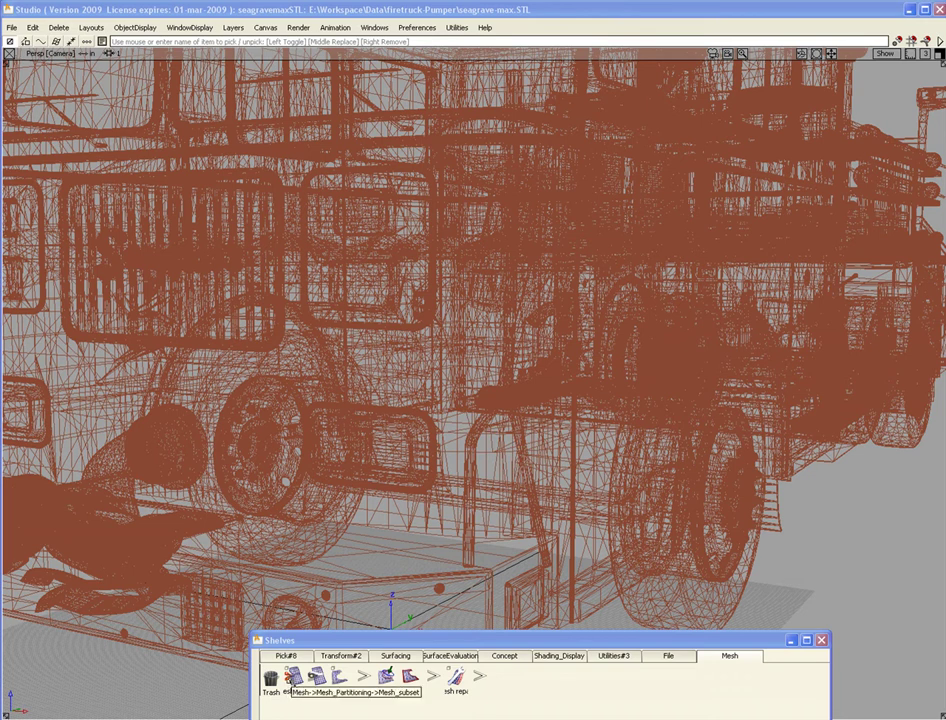
pyautogui.click(404, 7)
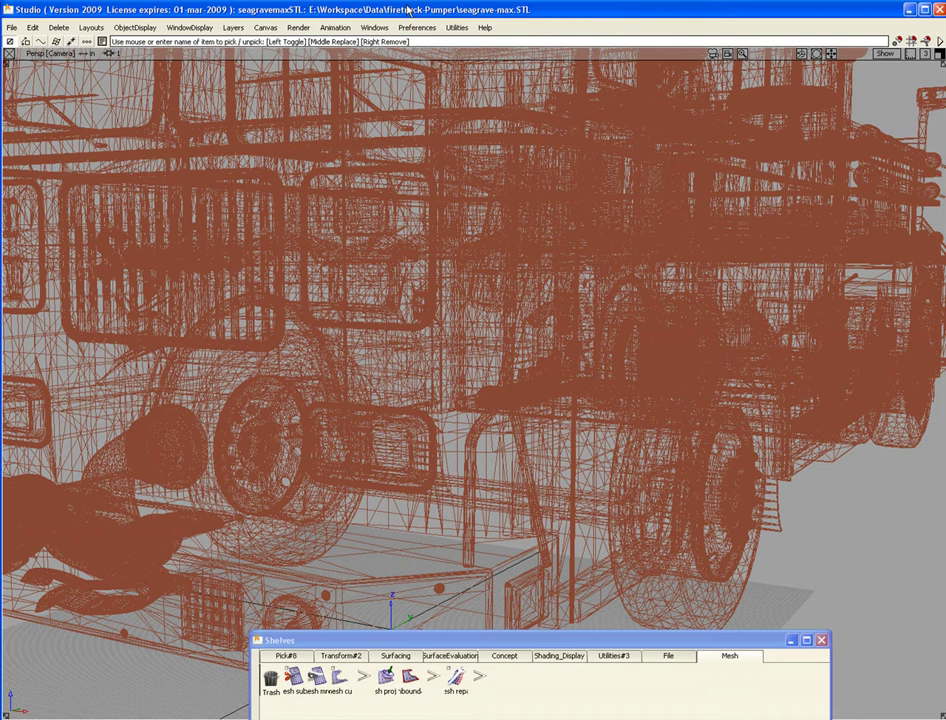
pyautogui.hotkey('ctrl', '1')
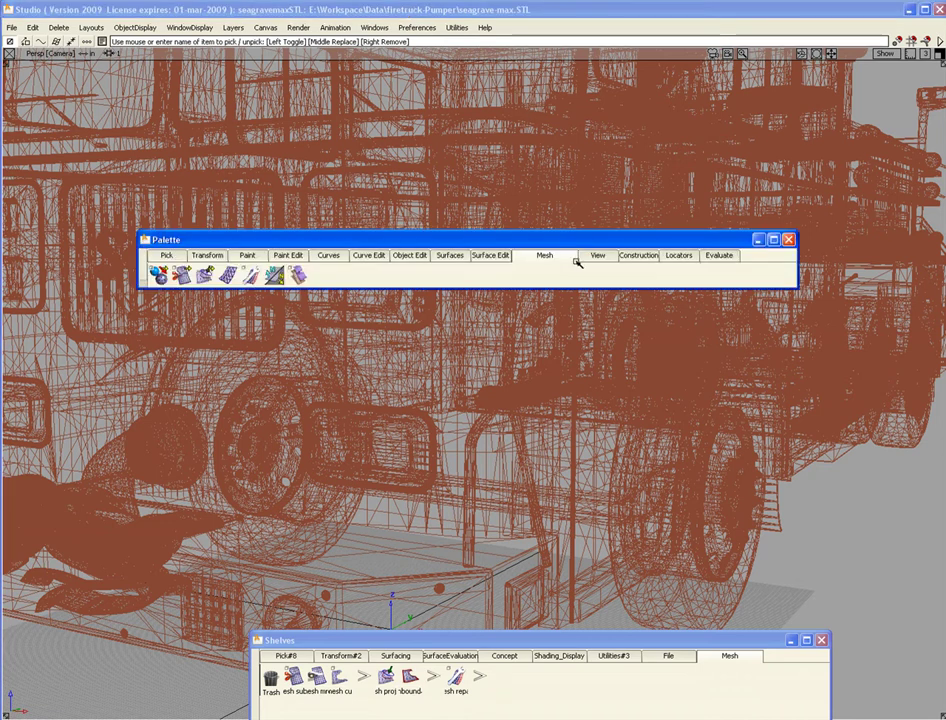
pyautogui.click(530, 255)
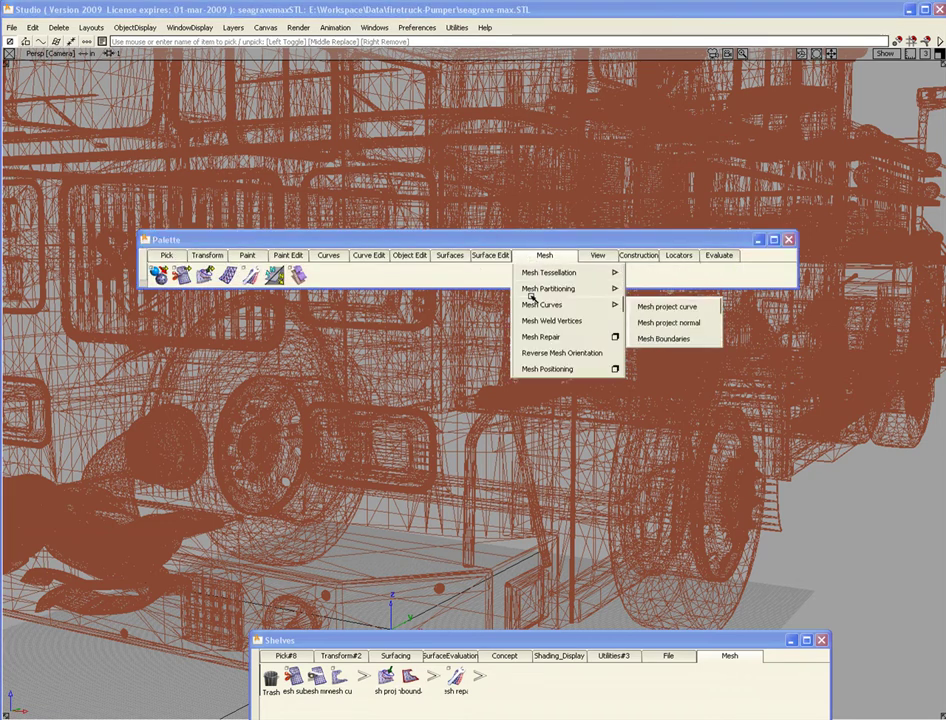
pyautogui.moveTo(566, 289)
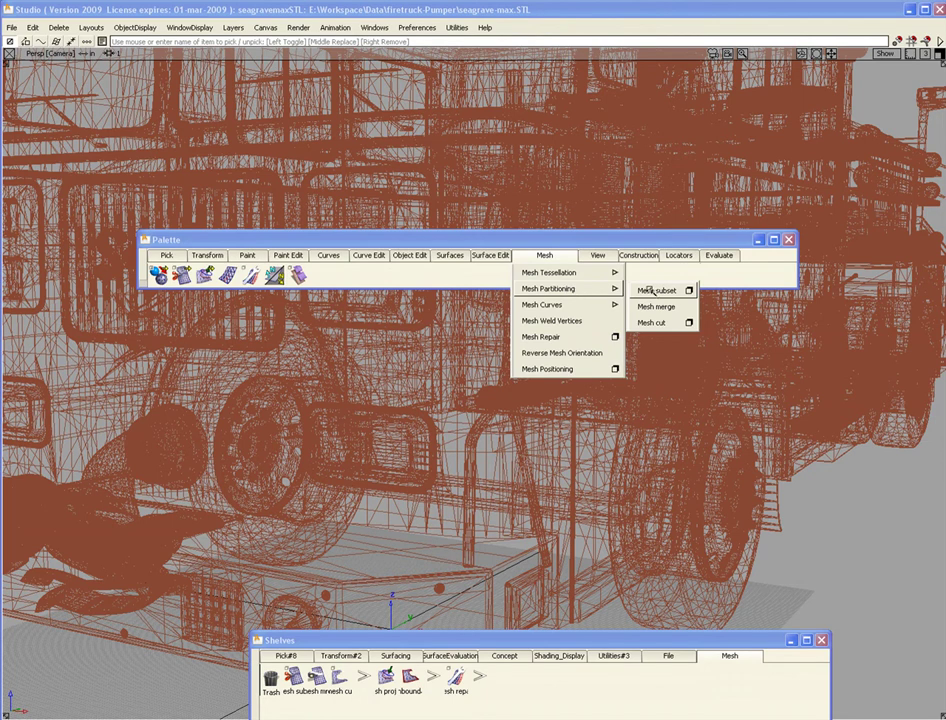
pyautogui.click(658, 189)
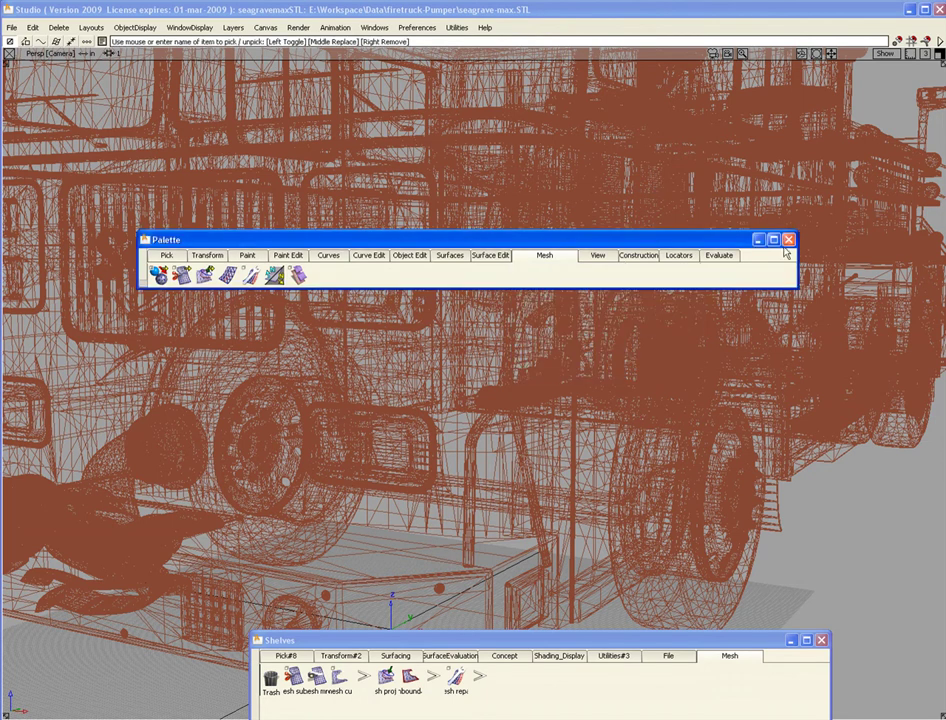
pyautogui.click(788, 241)
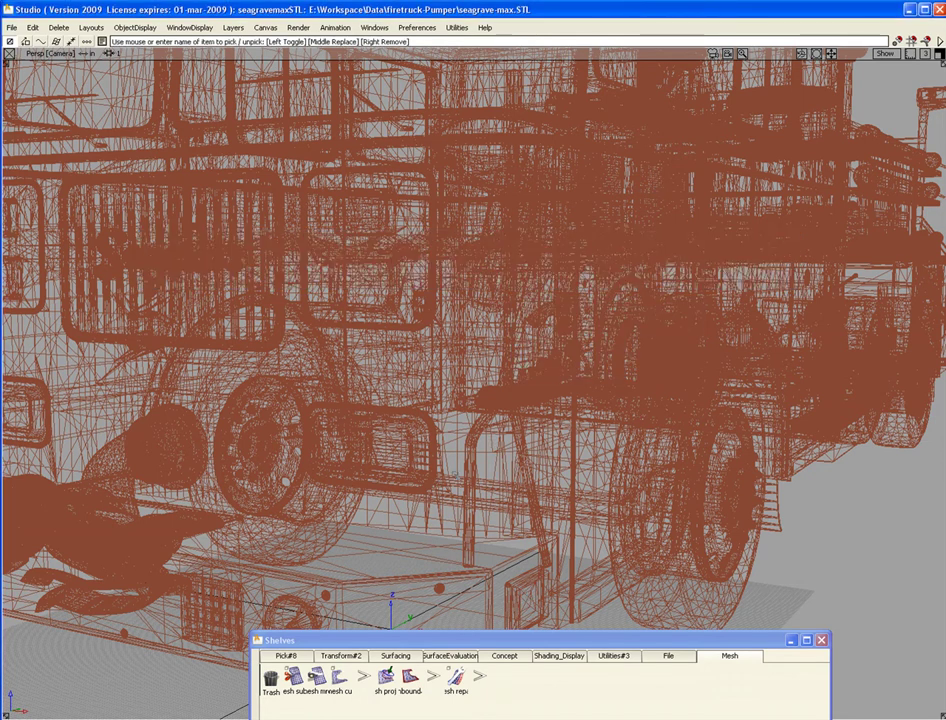
# - Pick the whole fire truck mesh to inspect its extent as one object, and unpick it
pyautogui.keyDown('ctrl'); pyautogui.keyDown('shift'); pyautogui.moveTo(450, 315); pyautogui.dragTo(452, 399); pyautogui.keyUp('shift'); pyautogui.keyUp('ctrl')
pyautogui.click(450, 368)
pyautogui.keyDown('alt'); pyautogui.keyDown('shift'); pyautogui.moveTo(528, 350); pyautogui.dragTo(425, 309, button='right'); pyautogui.keyUp('shift'); pyautogui.keyUp('alt')
pyautogui.keyDown('alt'); pyautogui.keyDown('shift'); pyautogui.moveTo(425, 309); pyautogui.dragTo(775, 315); pyautogui.keyUp('shift'); pyautogui.keyUp('alt')
pyautogui.keyDown('alt'); pyautogui.keyDown('shift'); pyautogui.moveTo(372, 395); pyautogui.dragTo(395, 382, button='middle'); pyautogui.keyUp('shift'); pyautogui.keyUp('alt')
pyautogui.keyDown('alt'); pyautogui.keyDown('shift'); pyautogui.moveTo(395, 382); pyautogui.dragTo(154, 386); pyautogui.keyUp('shift'); pyautogui.keyUp('alt')
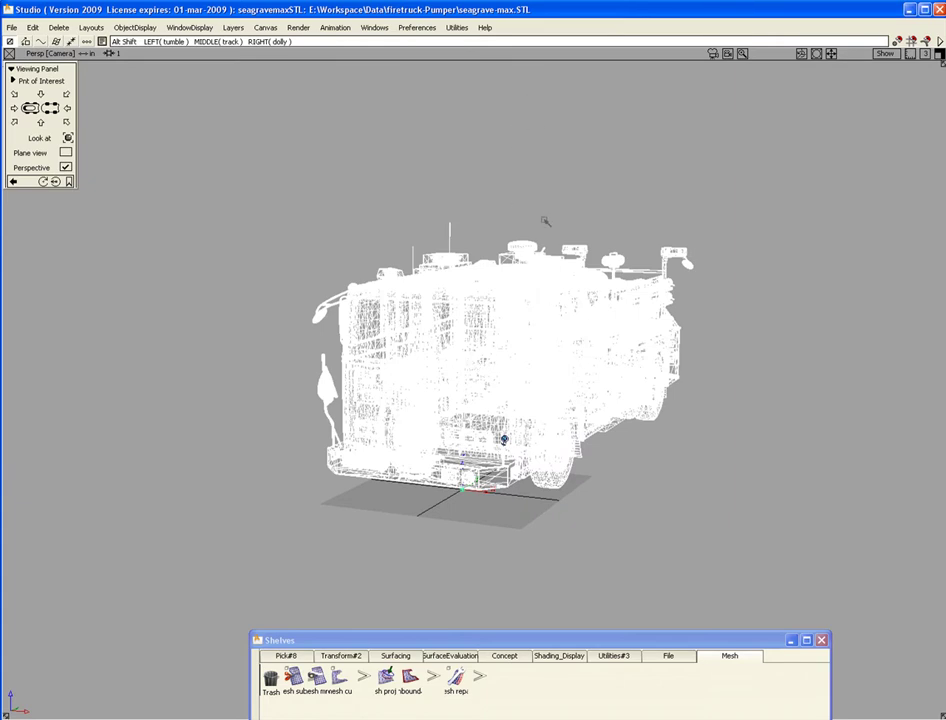
pyautogui.hotkey('alt', 'shift')
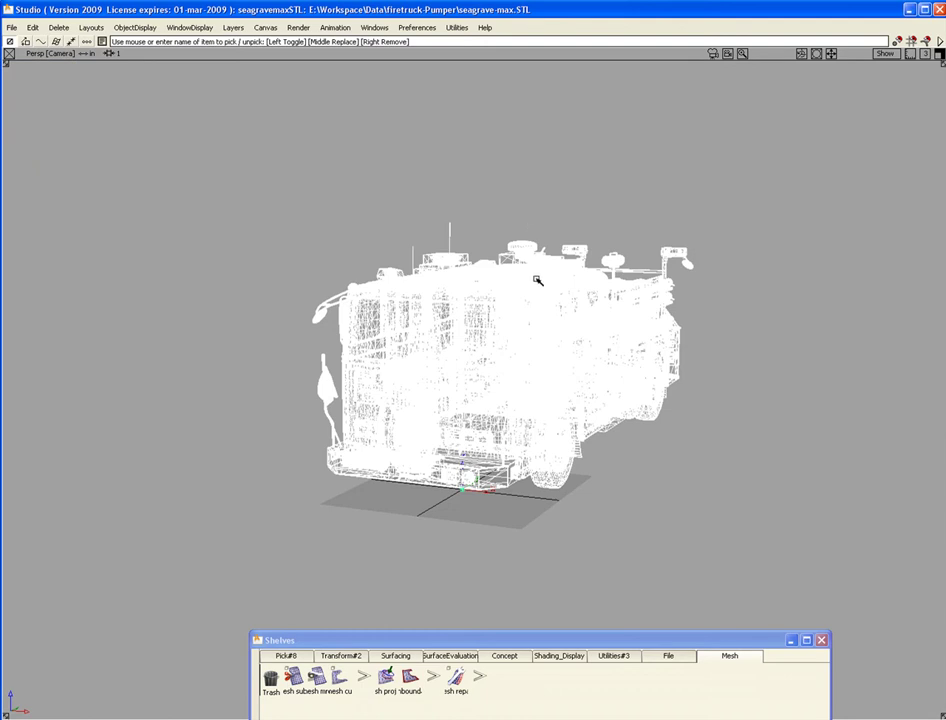
pyautogui.click(532, 293)
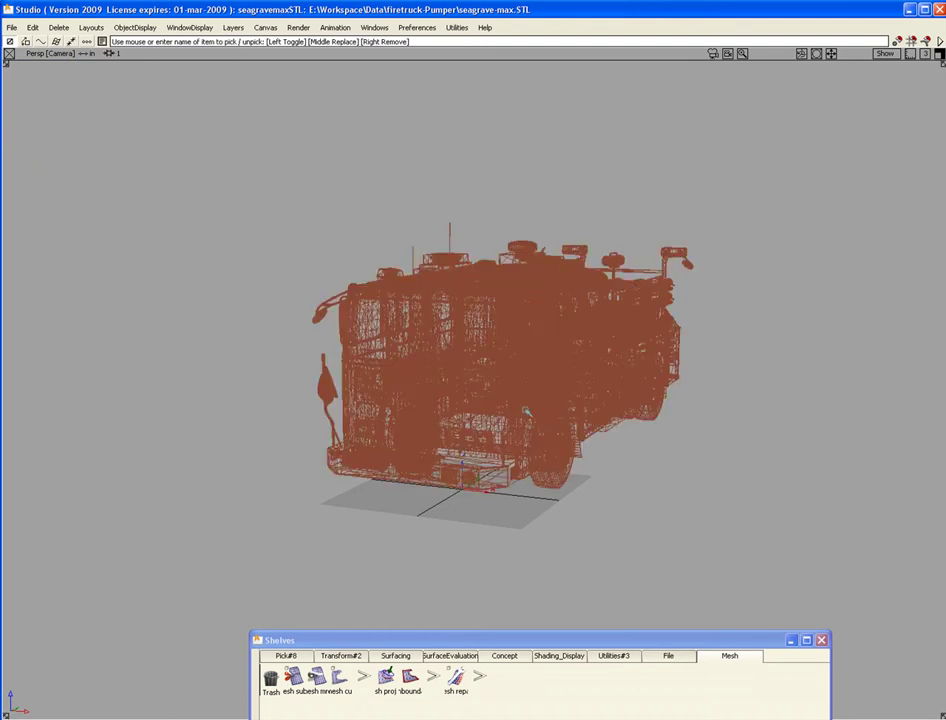
# - Activate the Mesh subset tool and choose the fire truck mesh as the mesh to partition
pyautogui.keyDown('alt'); pyautogui.keyDown('shift'); pyautogui.moveTo(522, 408); pyautogui.dragTo(528, 373, button='right'); pyautogui.keyUp('shift'); pyautogui.keyUp('alt')
pyautogui.keyDown('alt'); pyautogui.keyDown('shift'); pyautogui.moveTo(530, 373); pyautogui.dragTo(532, 276, button='middle'); pyautogui.keyUp('shift'); pyautogui.keyUp('alt')
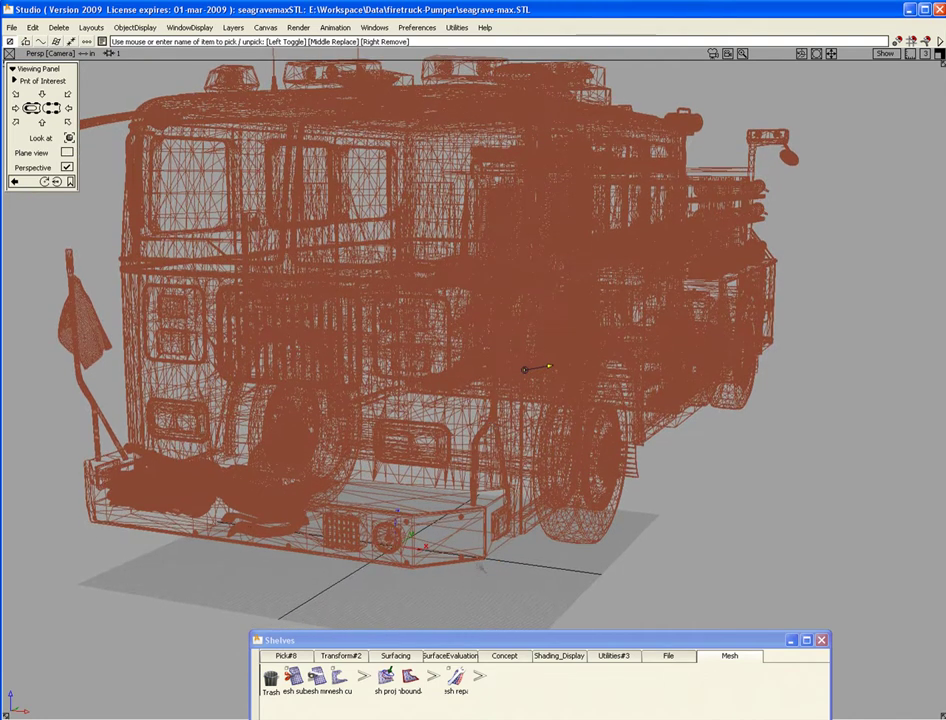
pyautogui.click(294, 678)
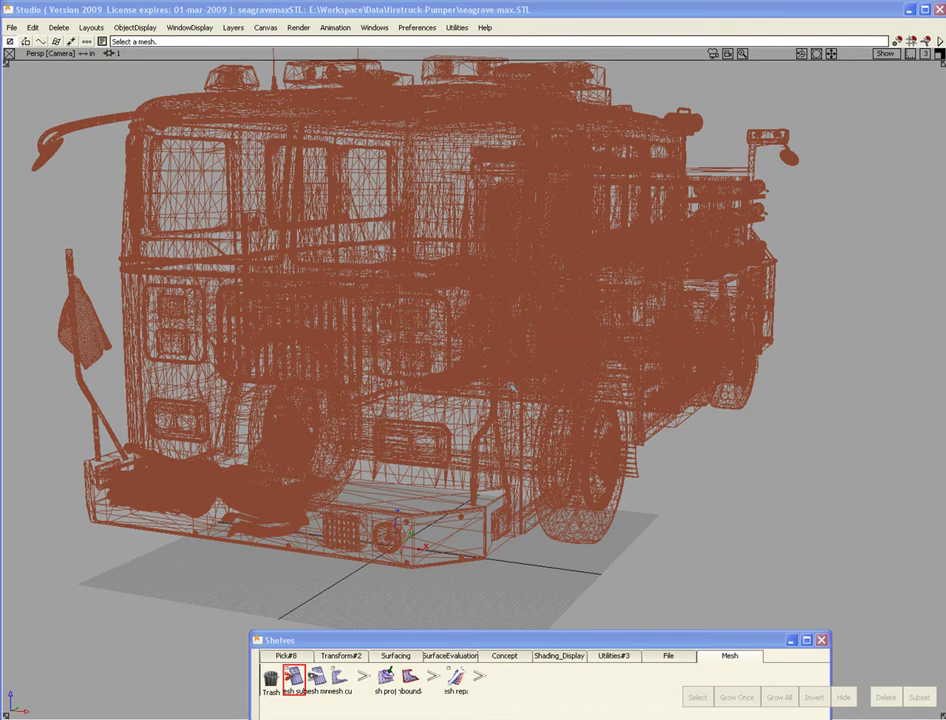
pyautogui.click(514, 424)
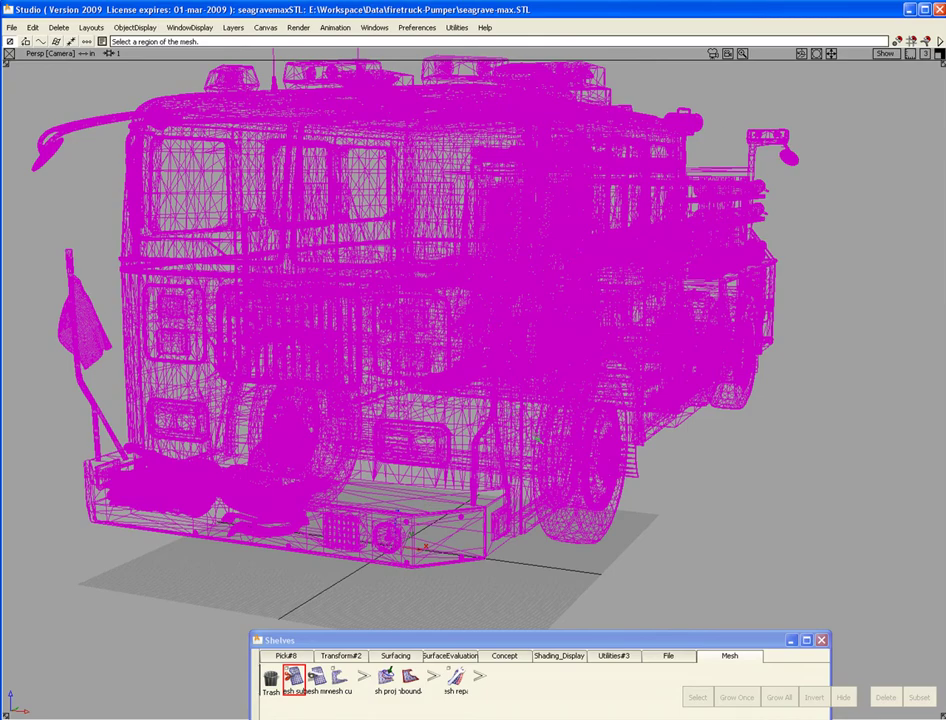
# - Try to select a small cab body region just ahead of the front wheel with a five-point outline
pyautogui.keyDown('alt'); pyautogui.keyDown('shift'); pyautogui.moveTo(526, 371); pyautogui.dragTo(517, 428, button='right'); pyautogui.keyUp('shift'); pyautogui.keyUp('alt')
pyautogui.keyDown('alt'); pyautogui.keyDown('shift'); pyautogui.moveTo(517, 428); pyautogui.dragTo(513, 431); pyautogui.keyUp('shift'); pyautogui.keyUp('alt')
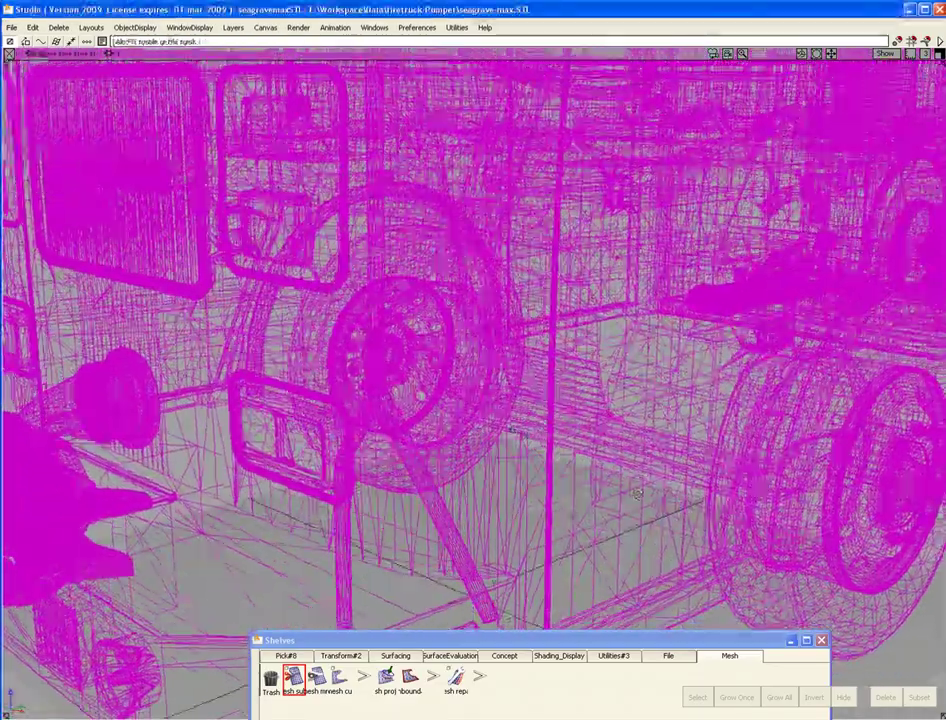
pyautogui.click(613, 520)
pyautogui.click(649, 559)
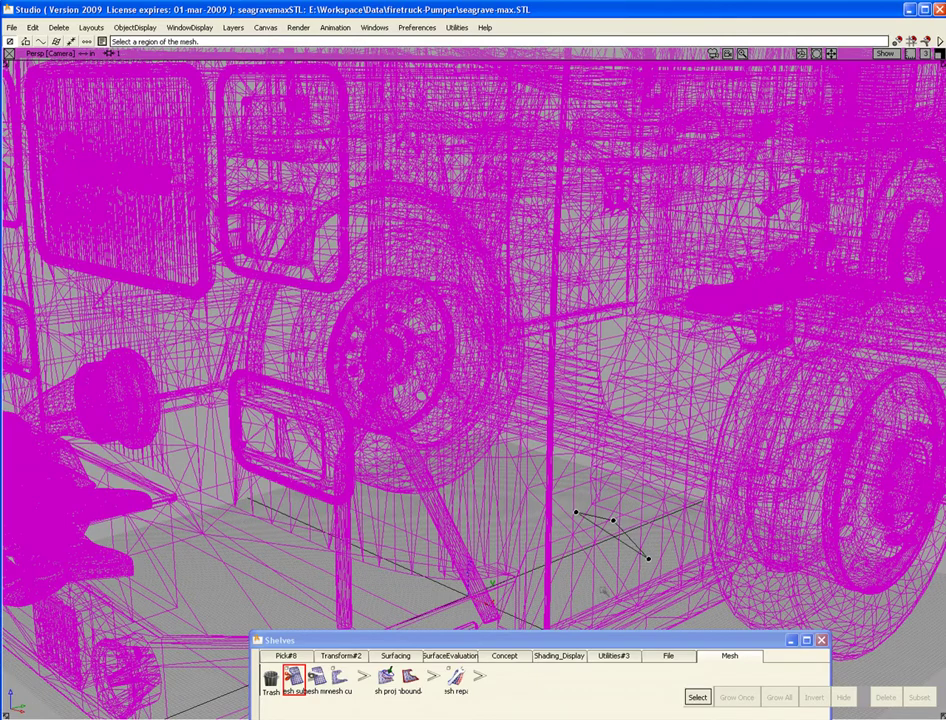
pyautogui.click(585, 592)
pyautogui.click(560, 576)
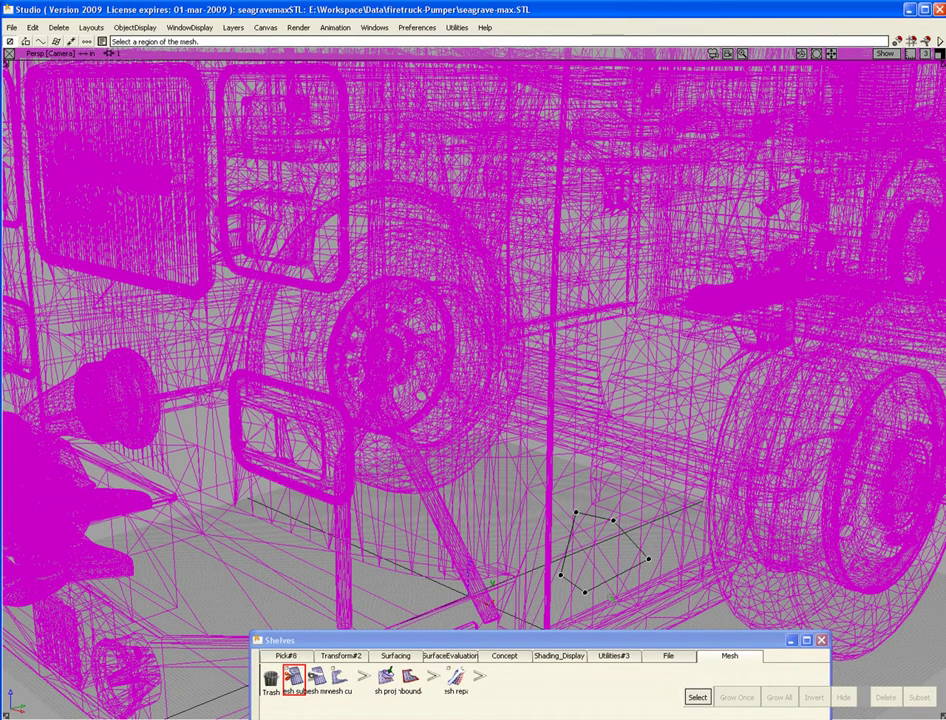
pyautogui.click(697, 697)
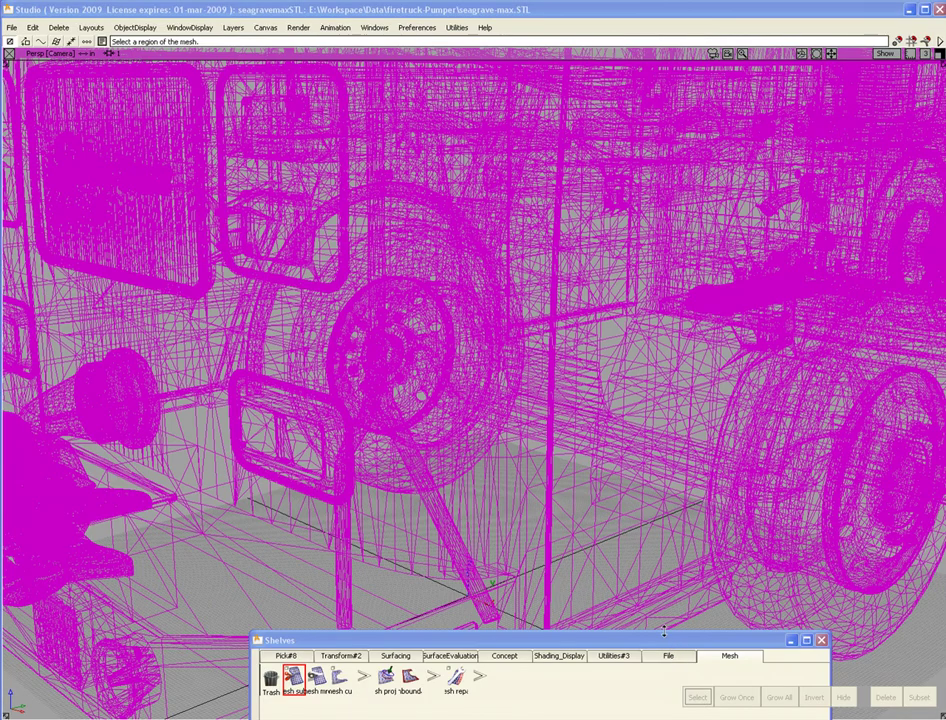
# - Select a larger cab body region between the bumper and the front wheel with a six-point outline
pyautogui.keyDown('alt'); pyautogui.keyDown('shift'); pyautogui.moveTo(582, 525); pyautogui.dragTo(573, 605); pyautogui.keyUp('shift'); pyautogui.keyUp('alt')
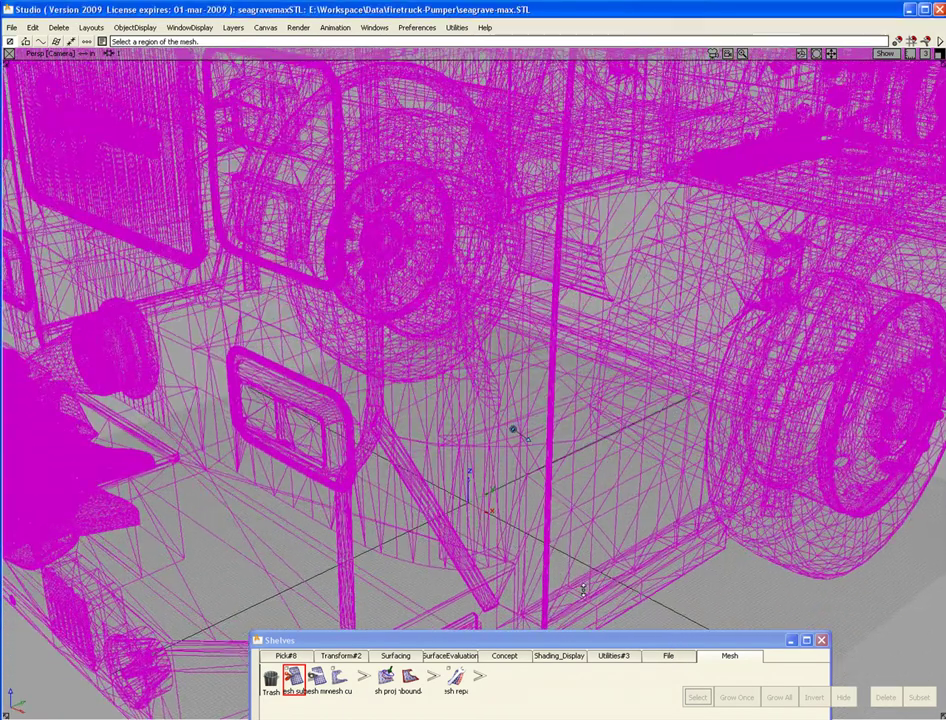
pyautogui.click(524, 453)
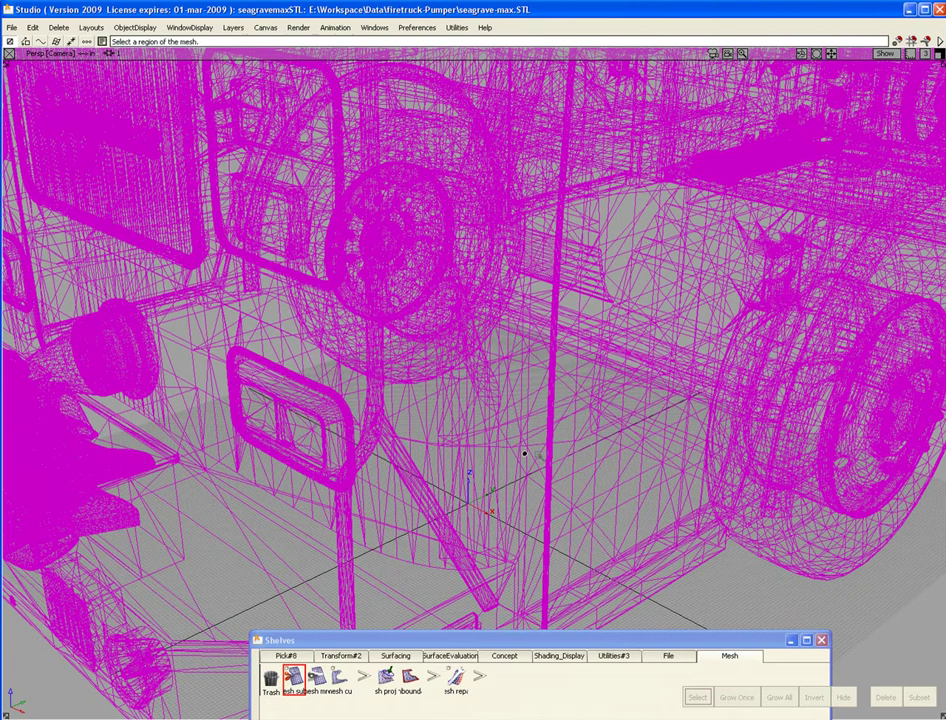
pyautogui.click(599, 456)
pyautogui.click(664, 508)
pyautogui.click(652, 561)
pyautogui.click(585, 586)
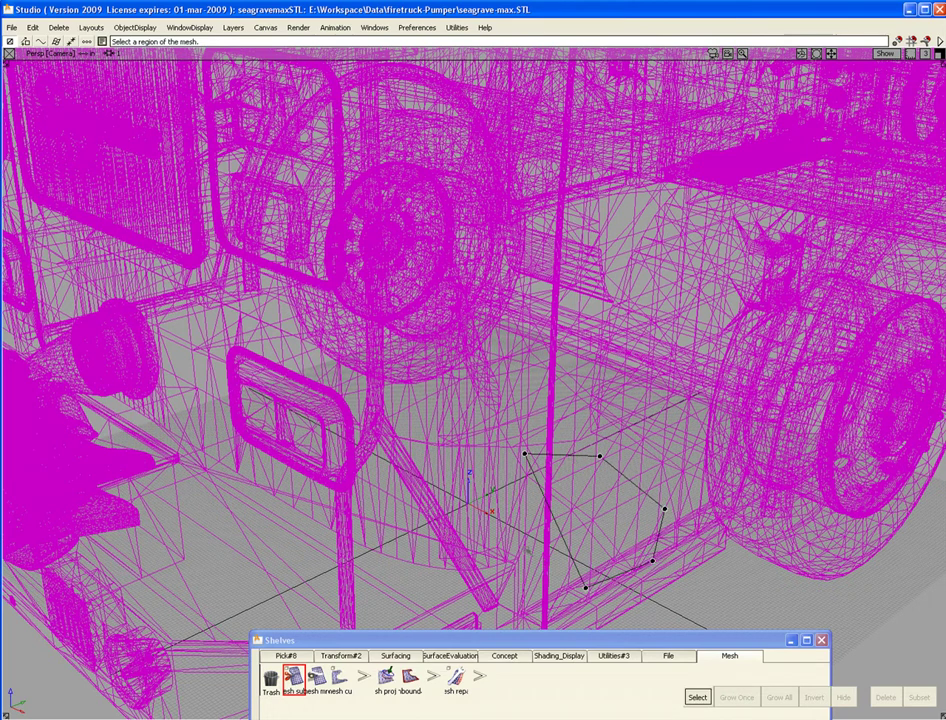
pyautogui.click(525, 548)
pyautogui.press('space')
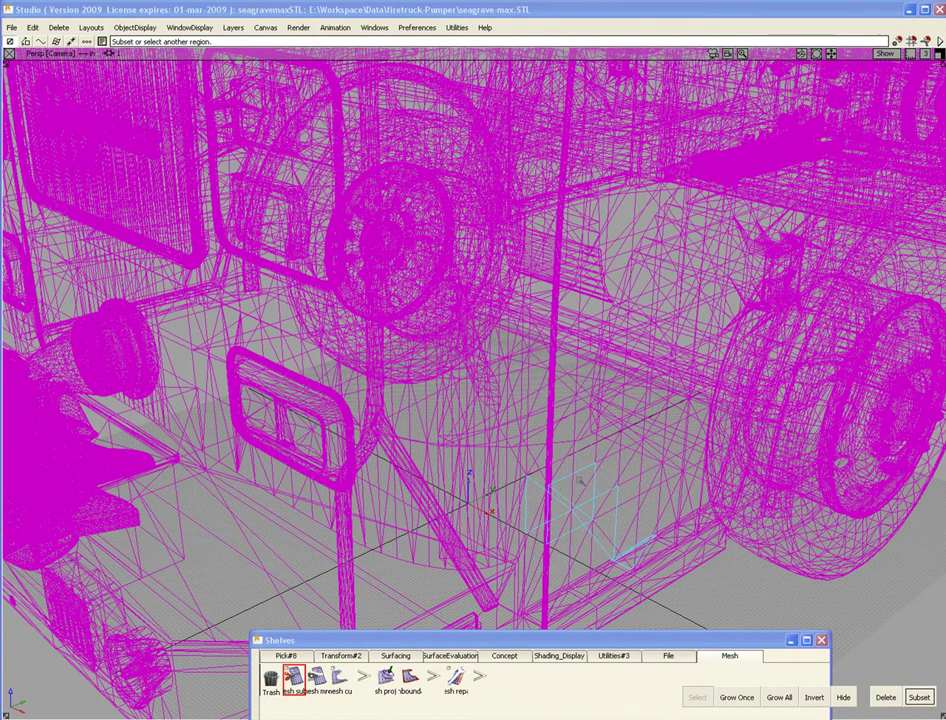
# - Expand the selected cab region repeatedly into the neighbouring triangles, one increment at a time
pyautogui.moveTo(575, 533)
pyautogui.keyDown('alt'); pyautogui.keyDown('shift'); pyautogui.mouseDown()
pyautogui.moveTo(600, 438)
pyautogui.moveTo(651, 509)
pyautogui.mouseUp(); pyautogui.keyUp('shift'); pyautogui.keyUp('alt')
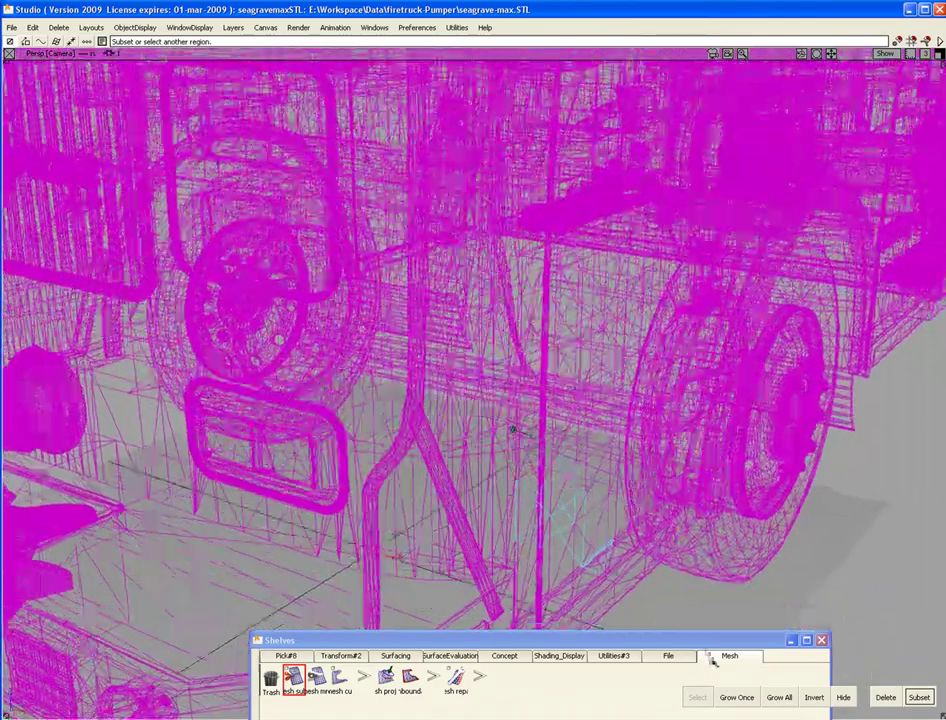
pyautogui.click(731, 697)
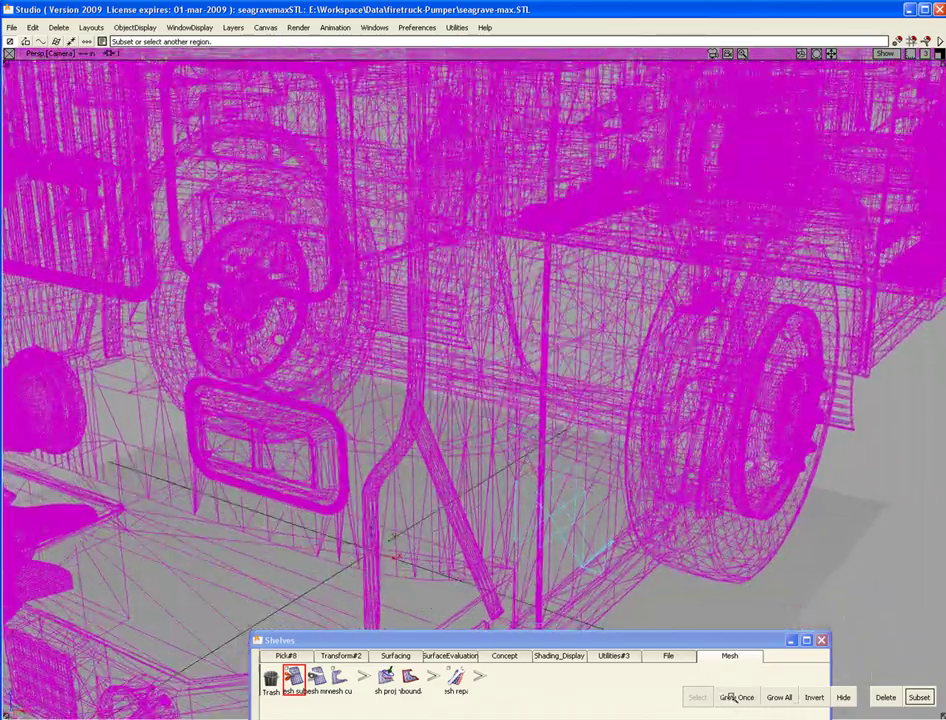
pyautogui.click(731, 697)
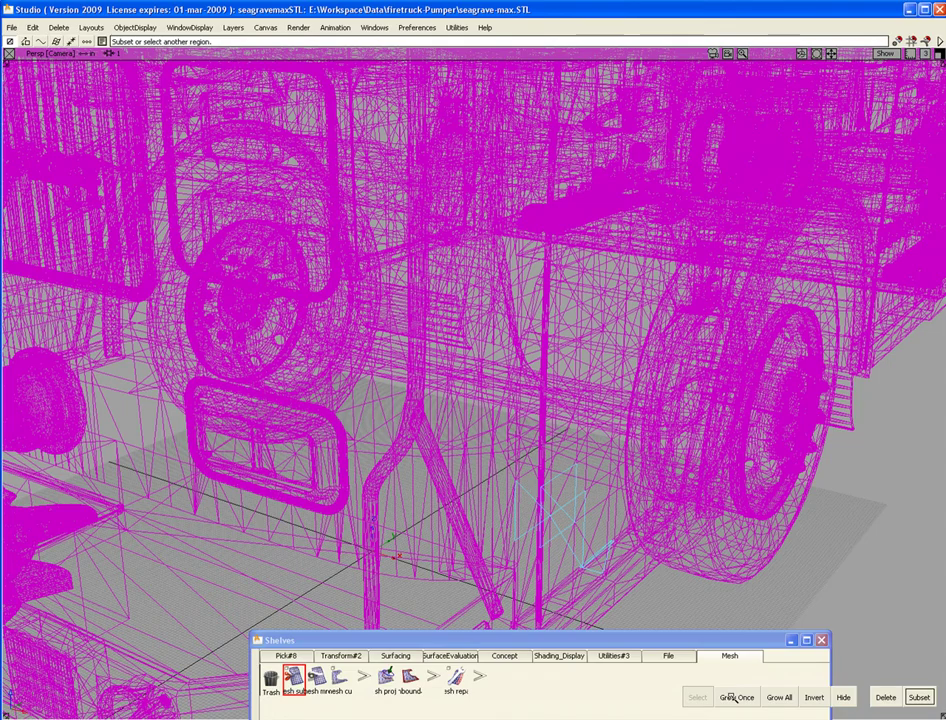
pyautogui.click(733, 698)
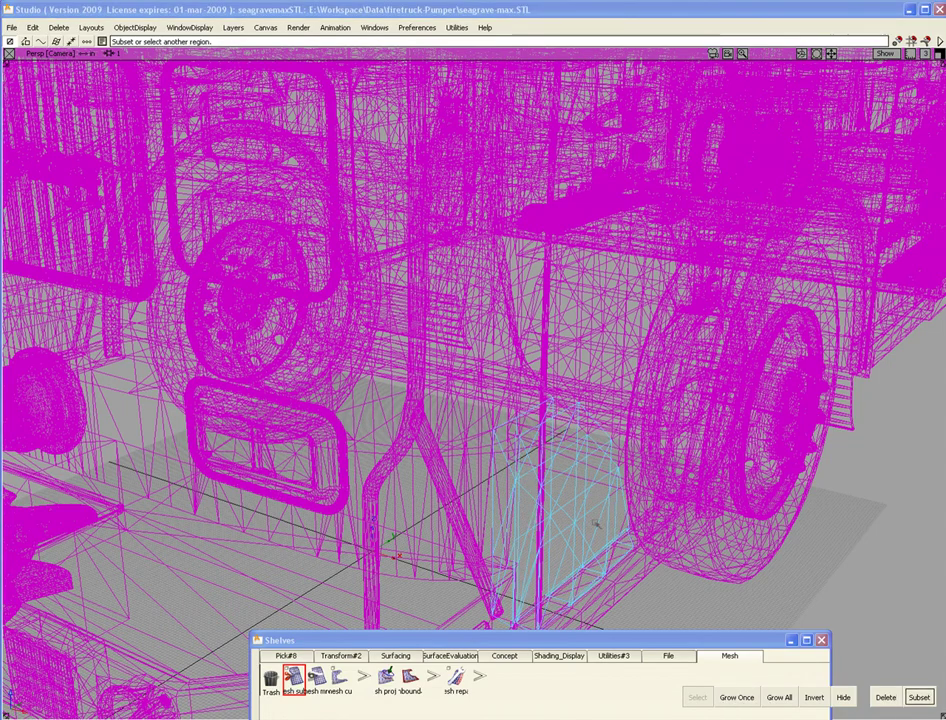
pyautogui.keyDown('alt'); pyautogui.keyDown('shift'); pyautogui.moveTo(544, 528); pyautogui.dragTo(522, 510); pyautogui.keyUp('shift'); pyautogui.keyUp('alt')
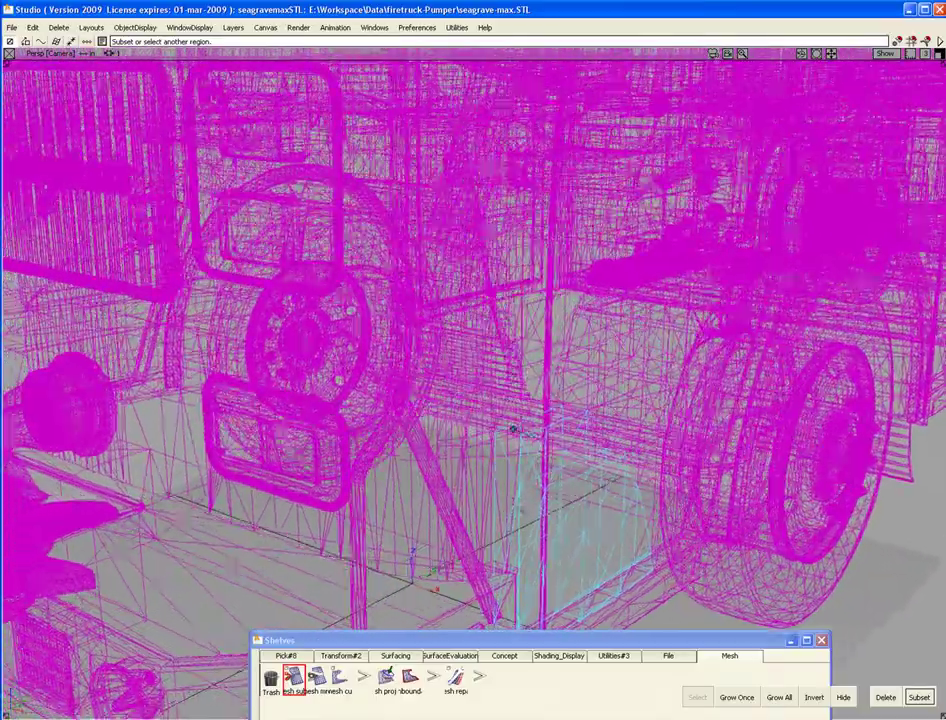
pyautogui.click(736, 697)
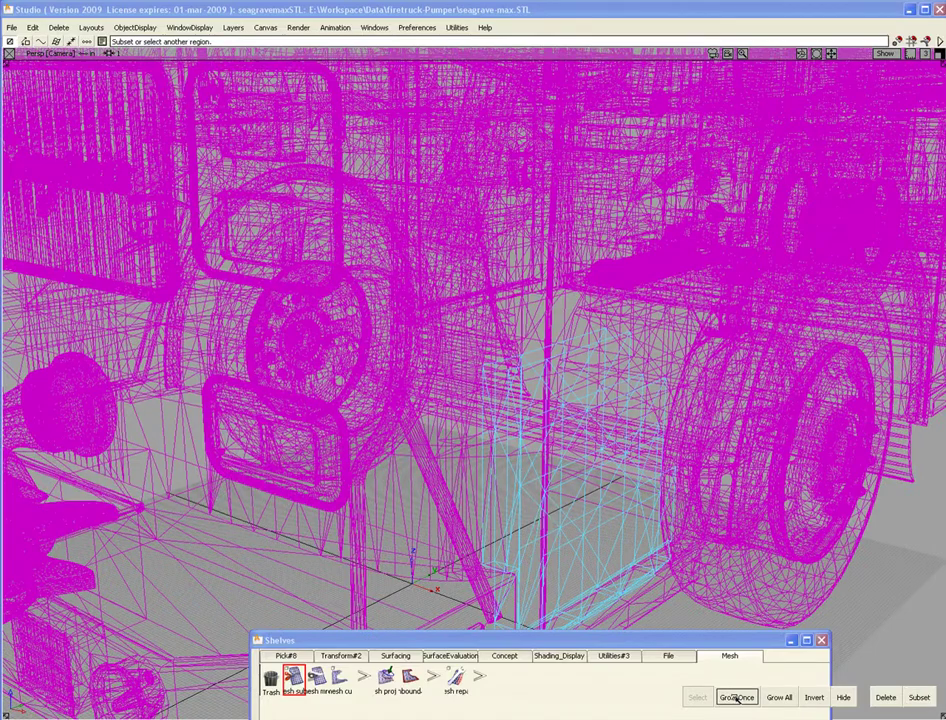
pyautogui.click(736, 697)
pyautogui.keyDown('alt'); pyautogui.keyDown('shift'); pyautogui.moveTo(664, 462); pyautogui.dragTo(654, 464, button='right'); pyautogui.keyUp('shift'); pyautogui.keyUp('alt')
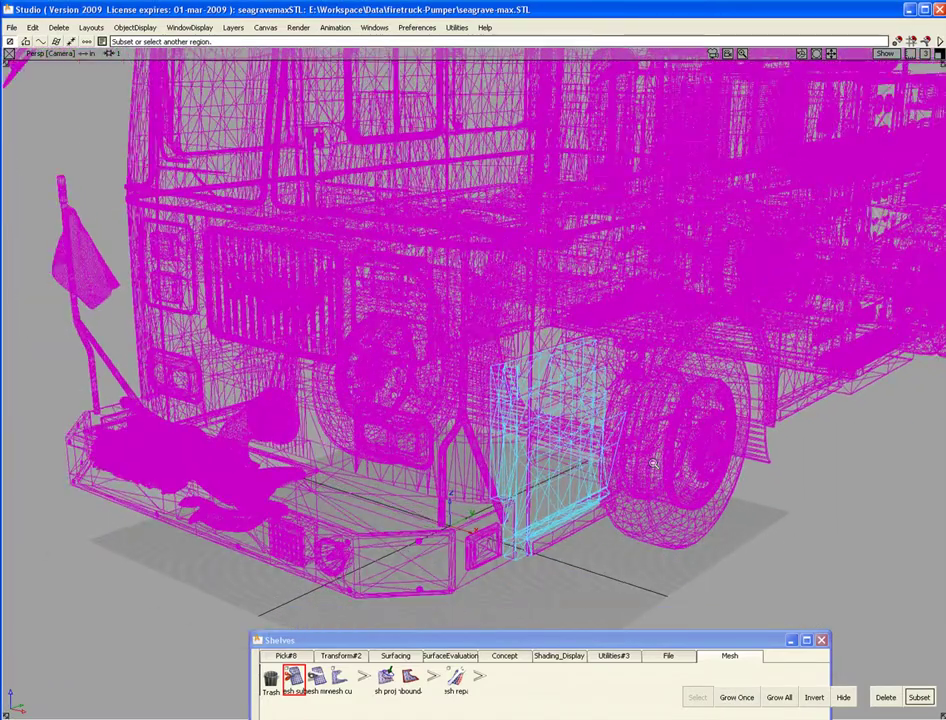
# - Grow the selection to all connected cab triangles and split the cab off as a separate mesh subset
pyautogui.click(778, 697)
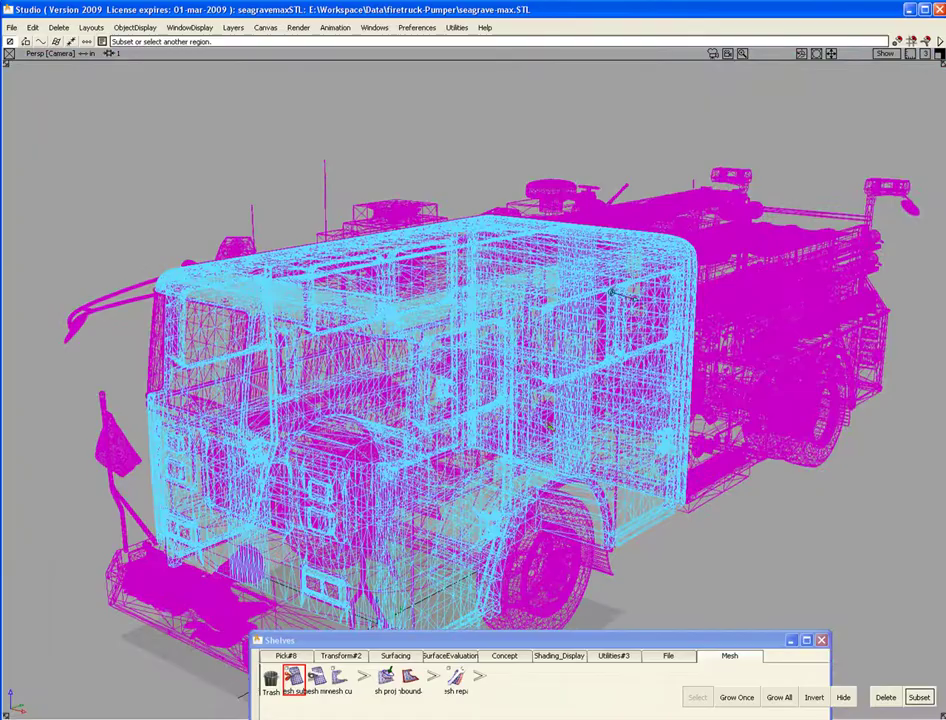
pyautogui.keyDown('alt'); pyautogui.keyDown('shift'); pyautogui.moveTo(562, 381); pyautogui.dragTo(576, 348, button='middle'); pyautogui.keyUp('shift'); pyautogui.keyUp('alt')
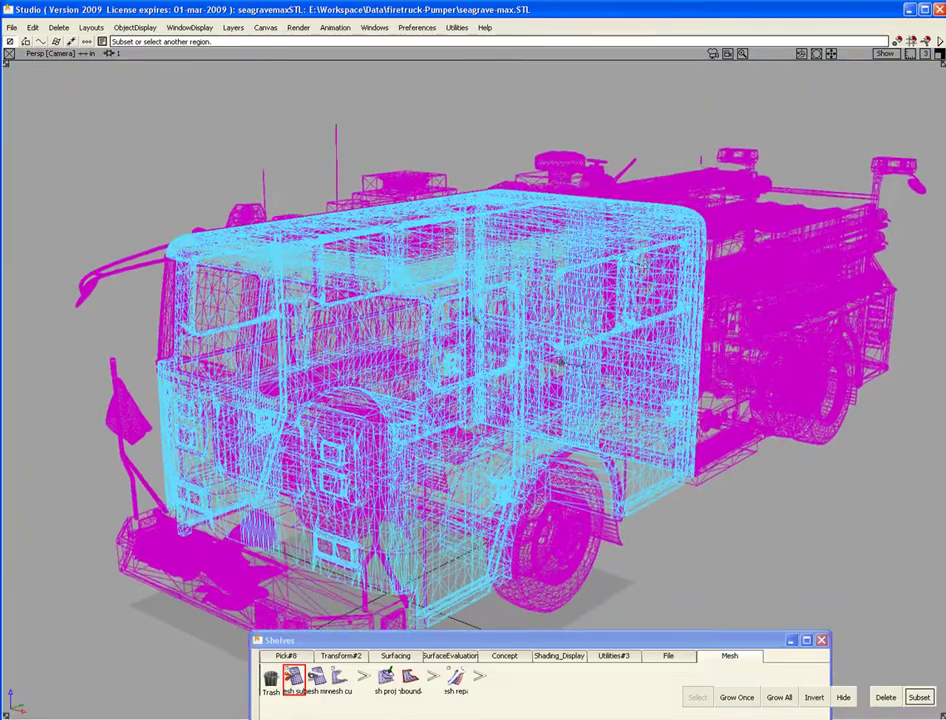
pyautogui.keyDown('alt'); pyautogui.keyDown('shift'); pyautogui.moveTo(640, 370); pyautogui.dragTo(773, 450); pyautogui.keyUp('shift'); pyautogui.keyUp('alt')
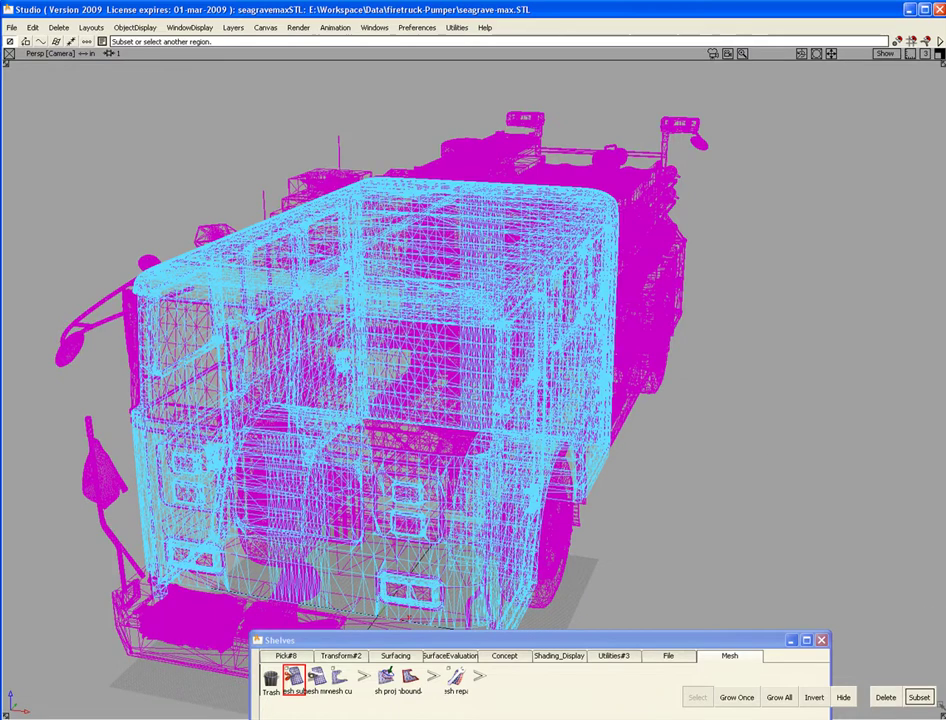
pyautogui.click(920, 697)
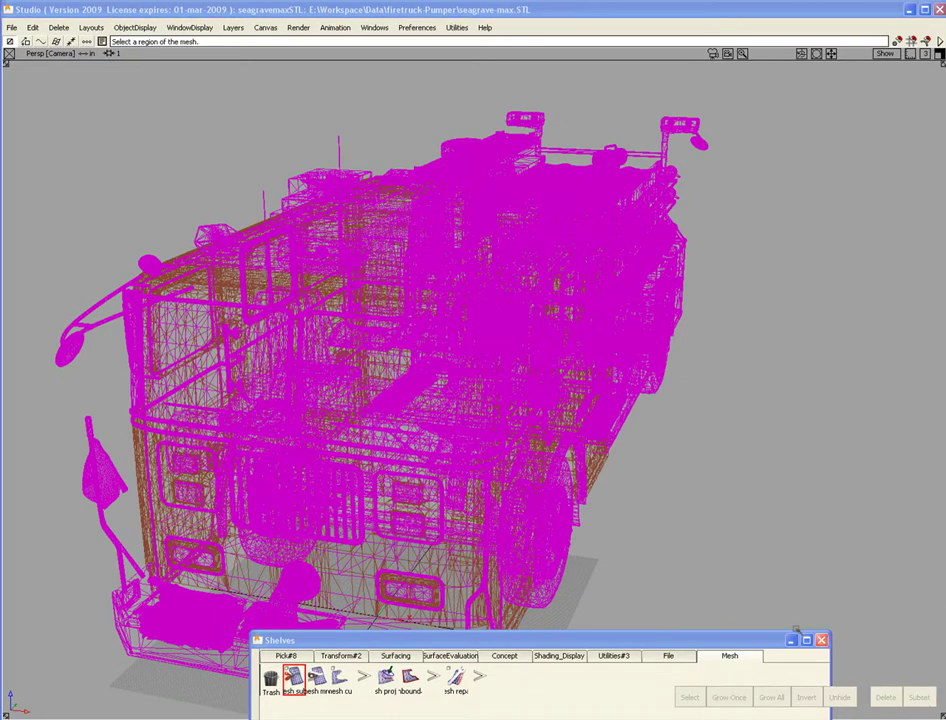
# - Try to select the lower edge of the front wheel's tire with a four-point outline
pyautogui.moveTo(548, 588)
pyautogui.keyDown('alt'); pyautogui.keyDown('shift'); pyautogui.mouseDown(button='right')
pyautogui.moveTo(563, 506)
pyautogui.moveTo(545, 587)
pyautogui.moveTo(538, 581)
pyautogui.mouseUp(button='right'); pyautogui.keyUp('shift'); pyautogui.keyUp('alt')
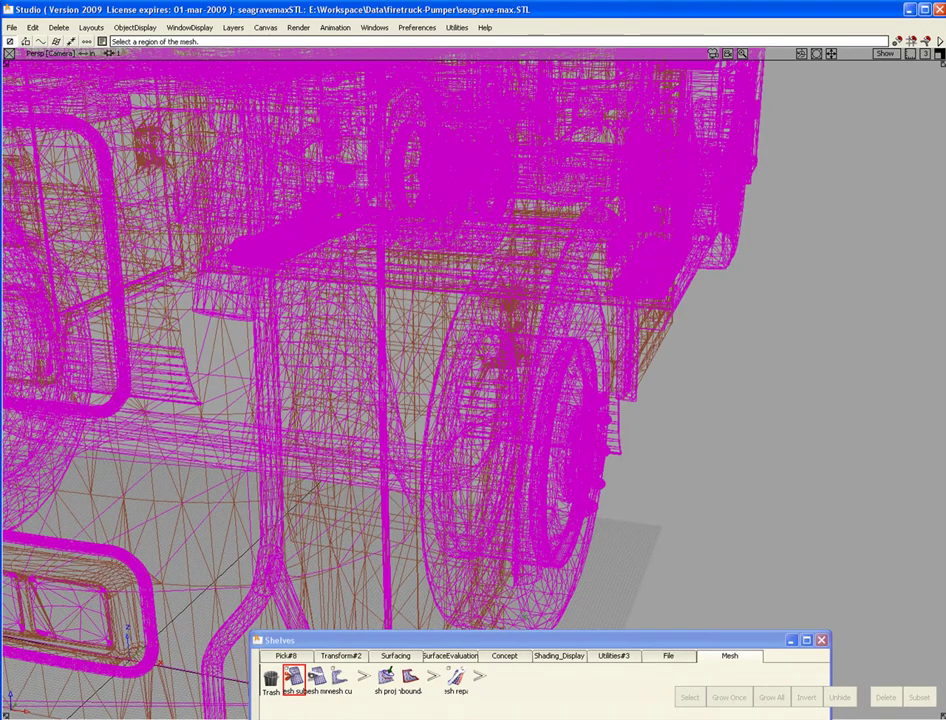
pyautogui.click(518, 620)
pyautogui.click(541, 588)
pyautogui.click(634, 541)
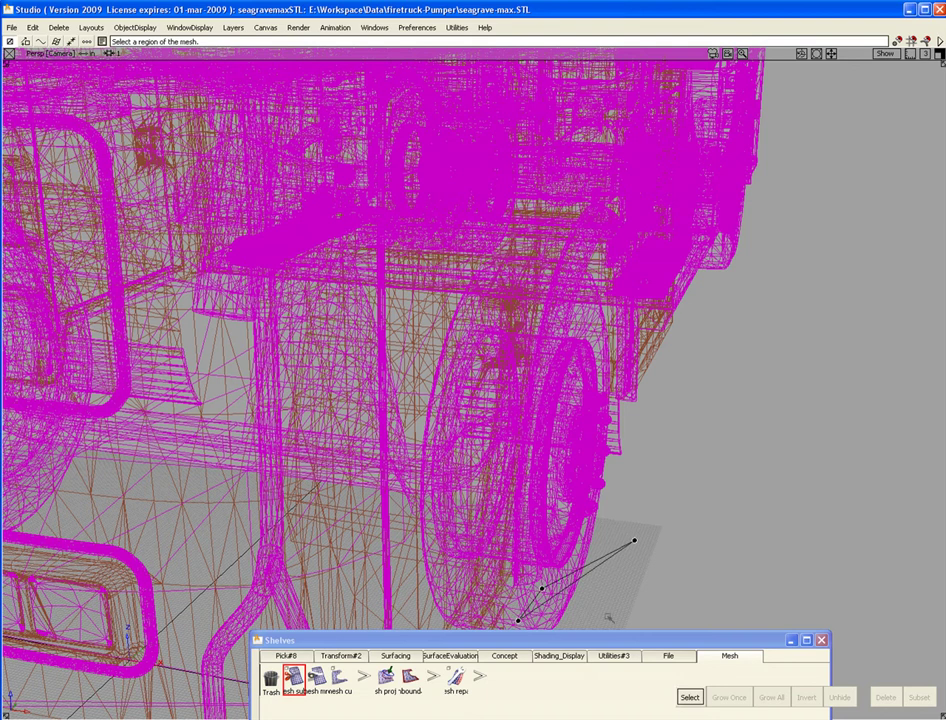
pyautogui.click(601, 617)
# - Select a patch on the lower outer part of the front tire with a five-point outline
pyautogui.moveTo(448, 344)
pyautogui.keyDown('alt'); pyautogui.keyDown('shift'); pyautogui.mouseDown()
pyautogui.moveTo(629, 359)
pyautogui.moveTo(630, 375)
pyautogui.mouseUp(); pyautogui.keyUp('shift'); pyautogui.keyUp('alt')
pyautogui.click(527, 541)
pyautogui.click(626, 489)
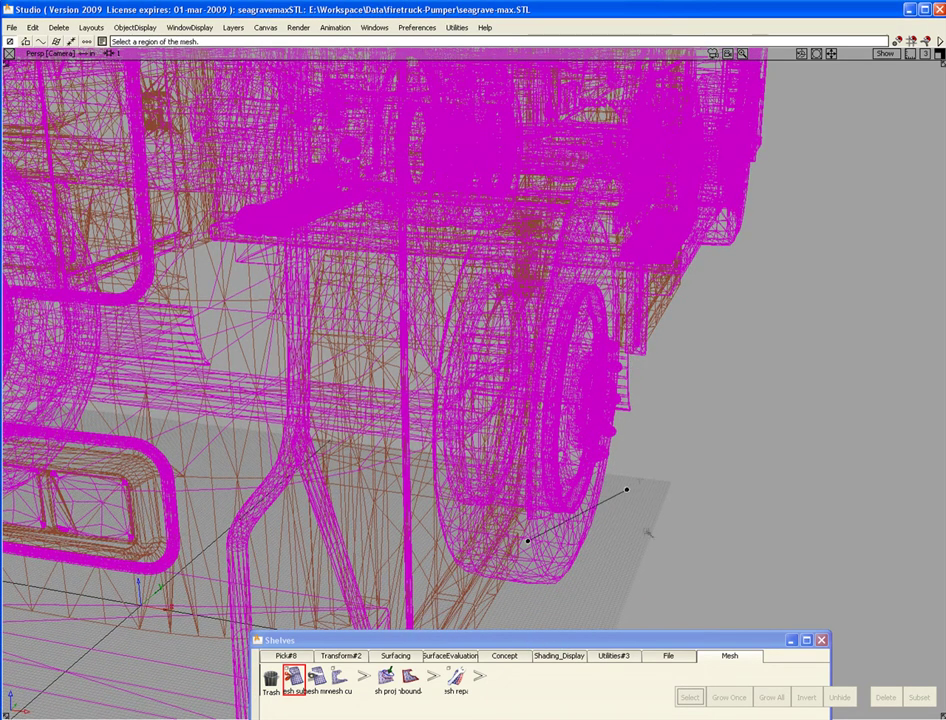
pyautogui.click(640, 543)
pyautogui.click(539, 611)
pyautogui.click(510, 598)
pyautogui.press('space')
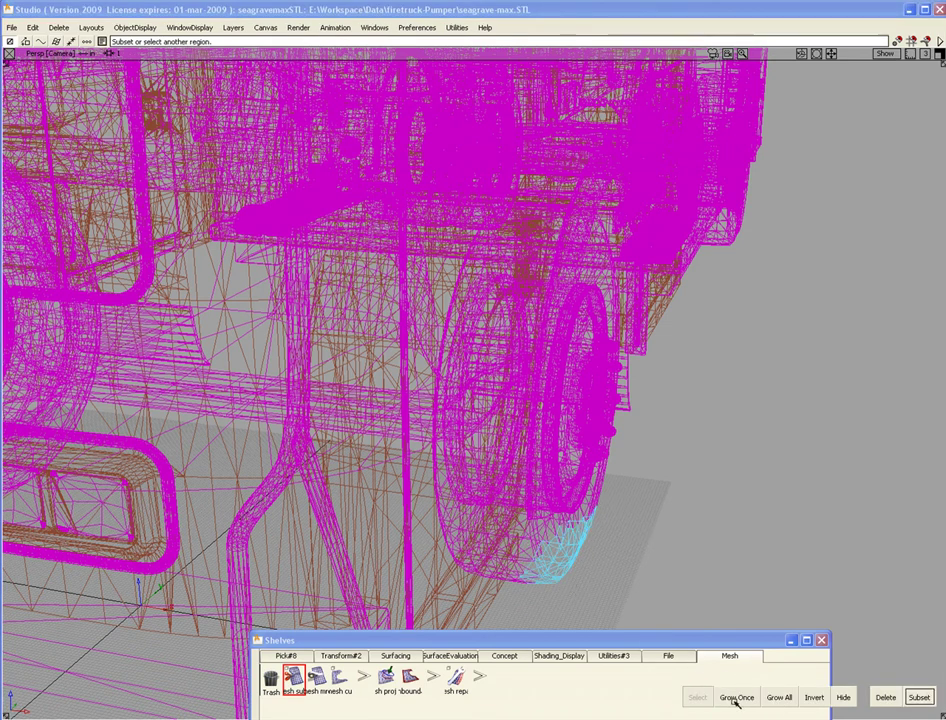
# - Grow the selected patch to the entire front tire and split the tire off as a separate mesh subset
pyautogui.click(735, 698)
pyautogui.click(779, 697)
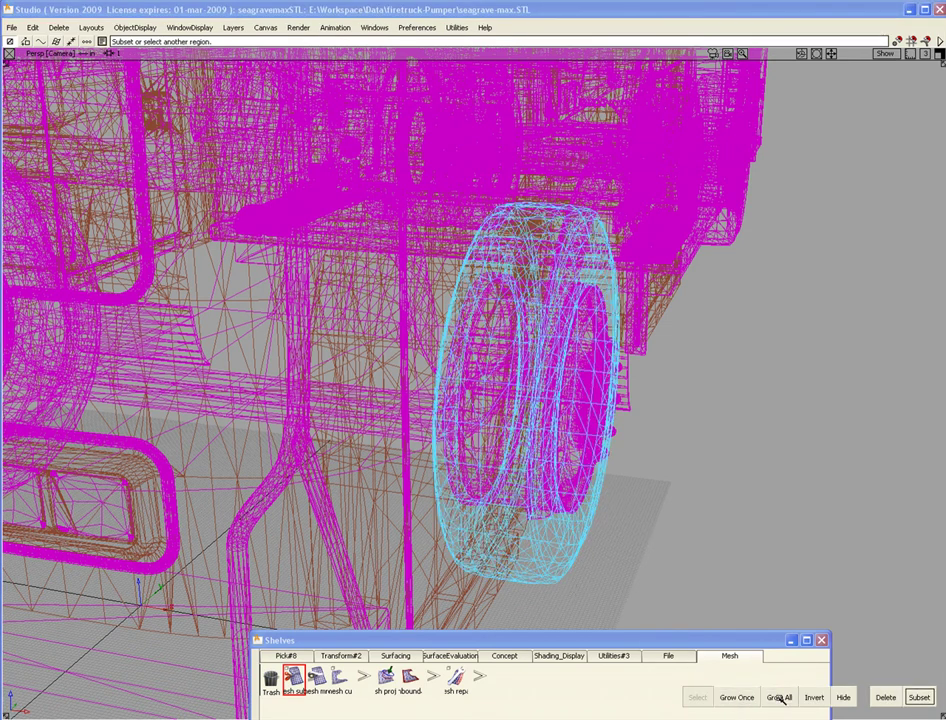
pyautogui.keyDown('alt'); pyautogui.keyDown('shift'); pyautogui.moveTo(657, 430); pyautogui.dragTo(535, 438); pyautogui.keyUp('shift'); pyautogui.keyUp('alt')
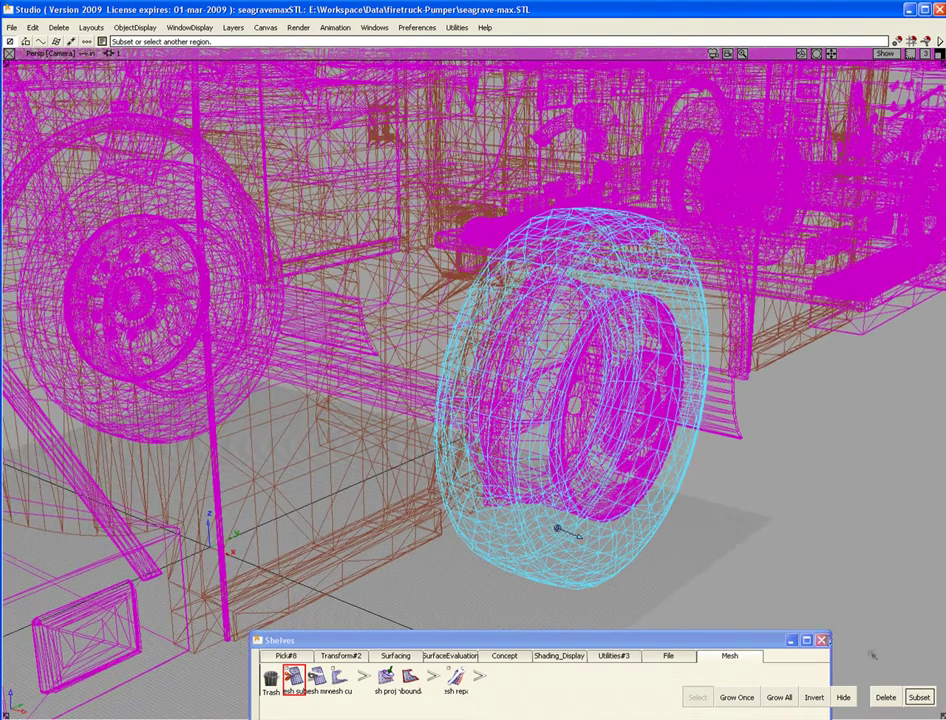
pyautogui.click(917, 697)
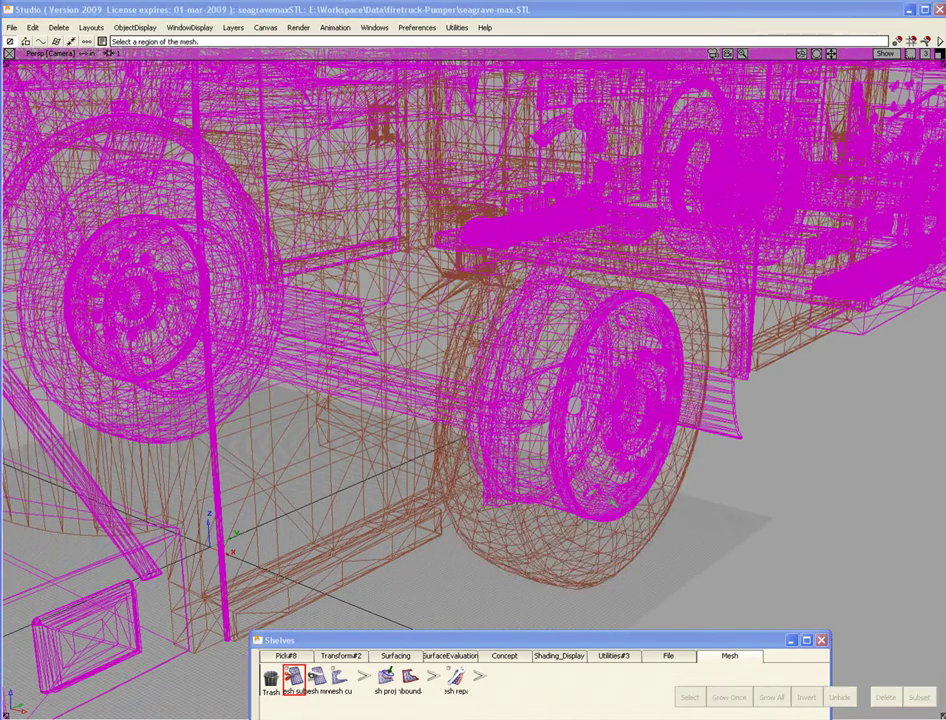
# - Outline the lower edge of the front wheel rim with four points, grow to all connected triangles, and split the rim off as a subset
pyautogui.click(646, 492)
pyautogui.click(654, 526)
pyautogui.click(578, 525)
pyautogui.click(608, 499)
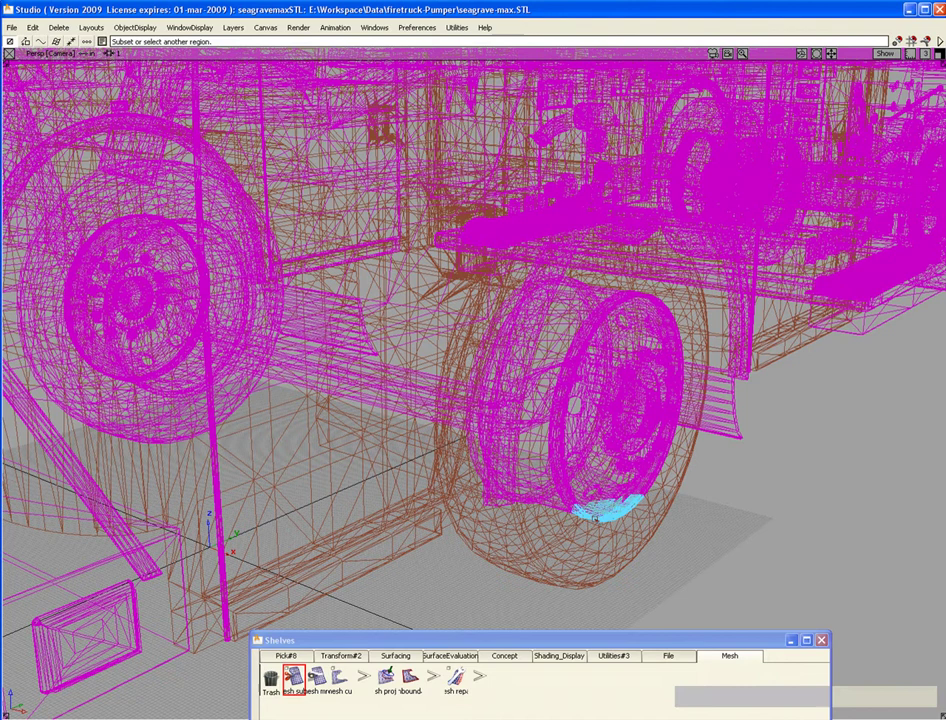
pyautogui.click(780, 697)
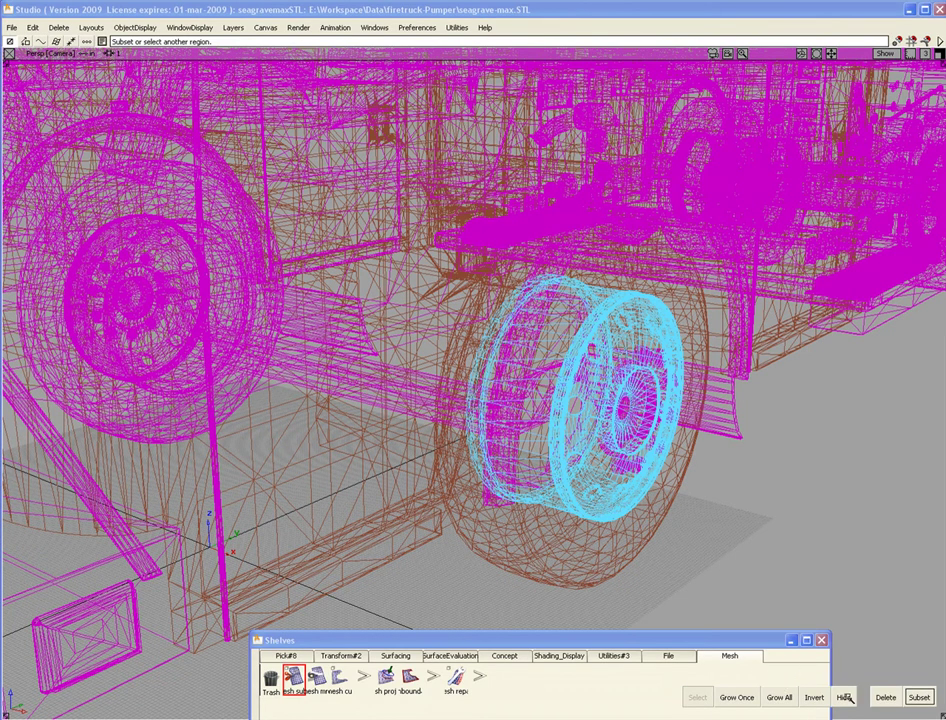
pyautogui.click(918, 697)
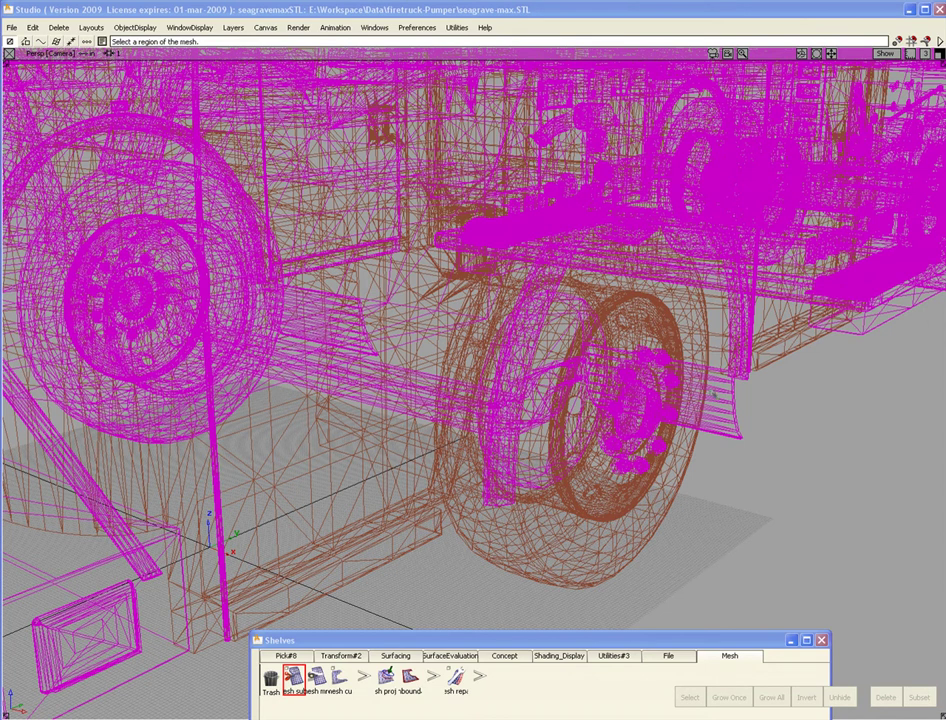
# - Outline the outer edge of the flap behind the front wheel with four points, grow to all connected triangles, and split it off as a subset
pyautogui.click(705, 390)
pyautogui.click(777, 421)
pyautogui.click(736, 477)
pyautogui.click(693, 470)
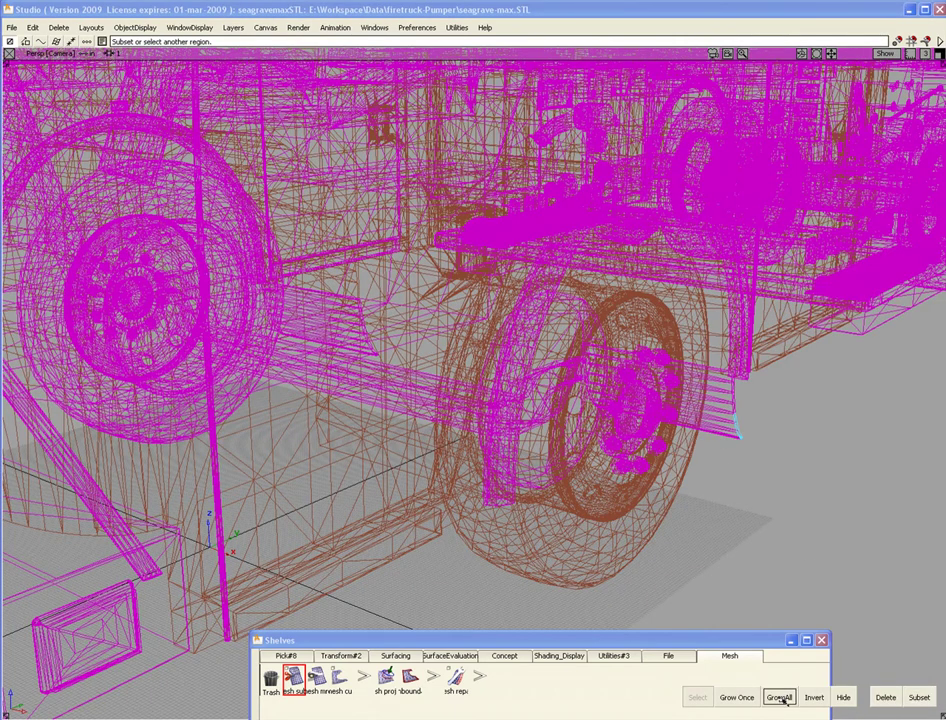
pyautogui.click(778, 697)
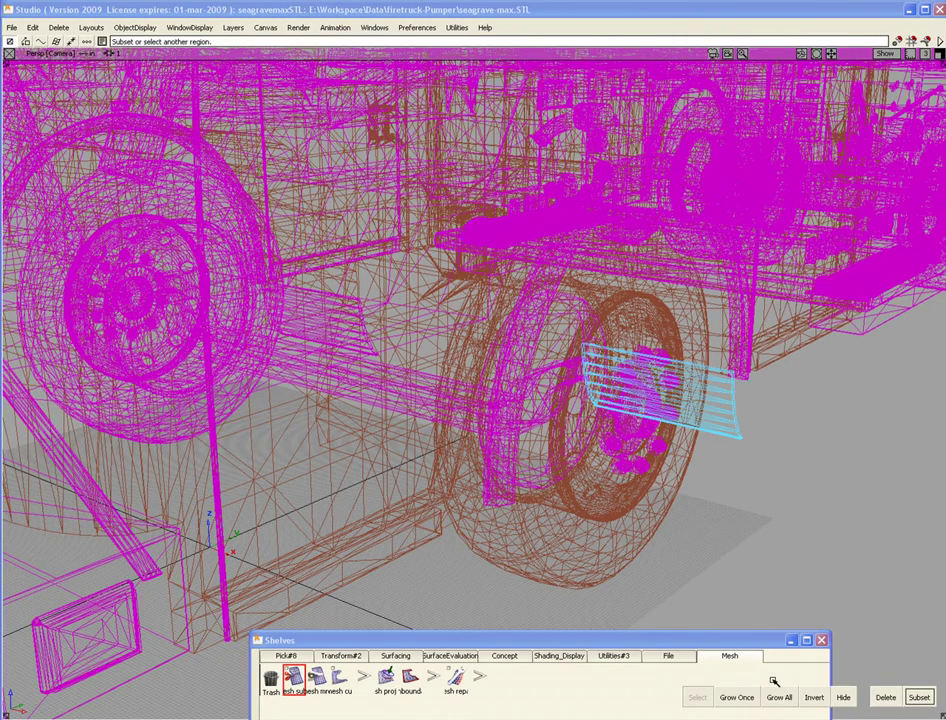
pyautogui.click(921, 697)
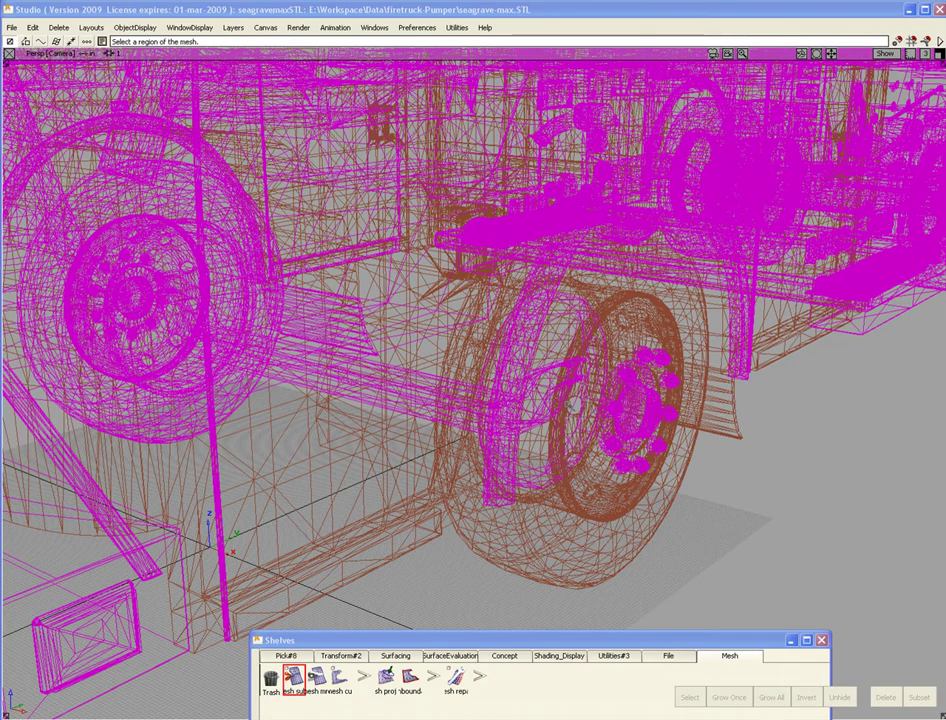
# - Select the front wheel's hub and lug nuts with a six-point outline, grow to all connected triangles, and split them off as a subset
pyautogui.click(593, 345)
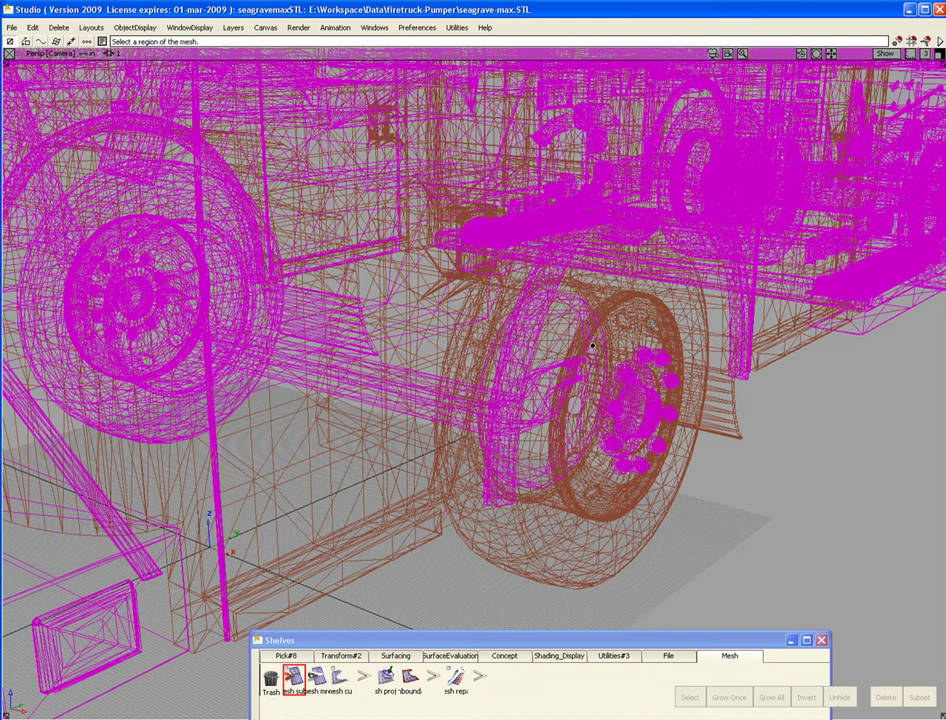
pyautogui.click(656, 321)
pyautogui.click(690, 356)
pyautogui.click(686, 473)
pyautogui.click(620, 507)
pyautogui.click(561, 507)
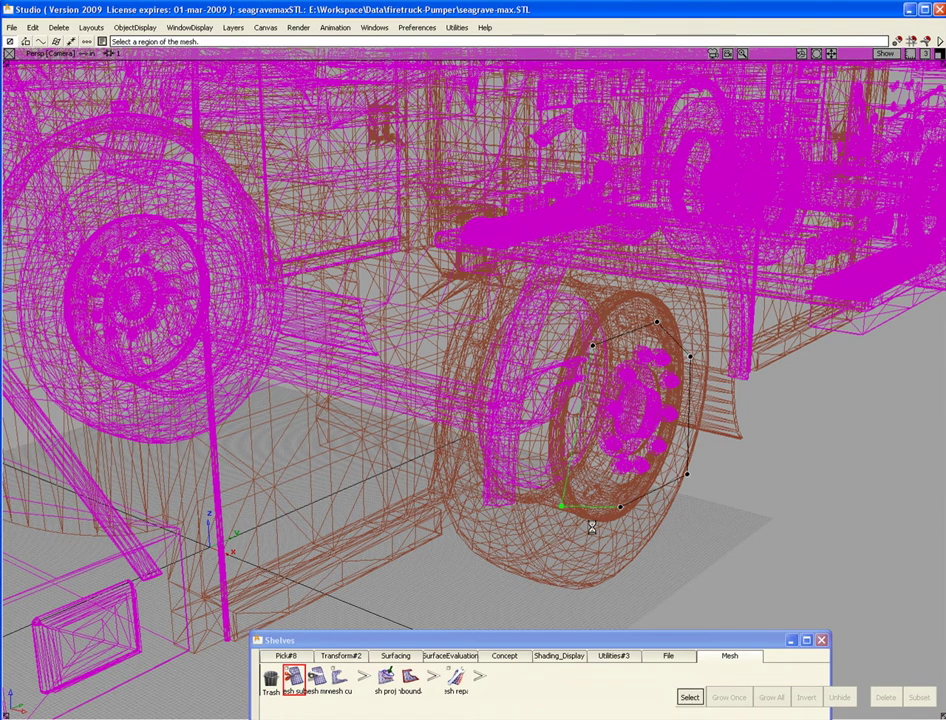
pyautogui.click(690, 697)
pyautogui.click(785, 695)
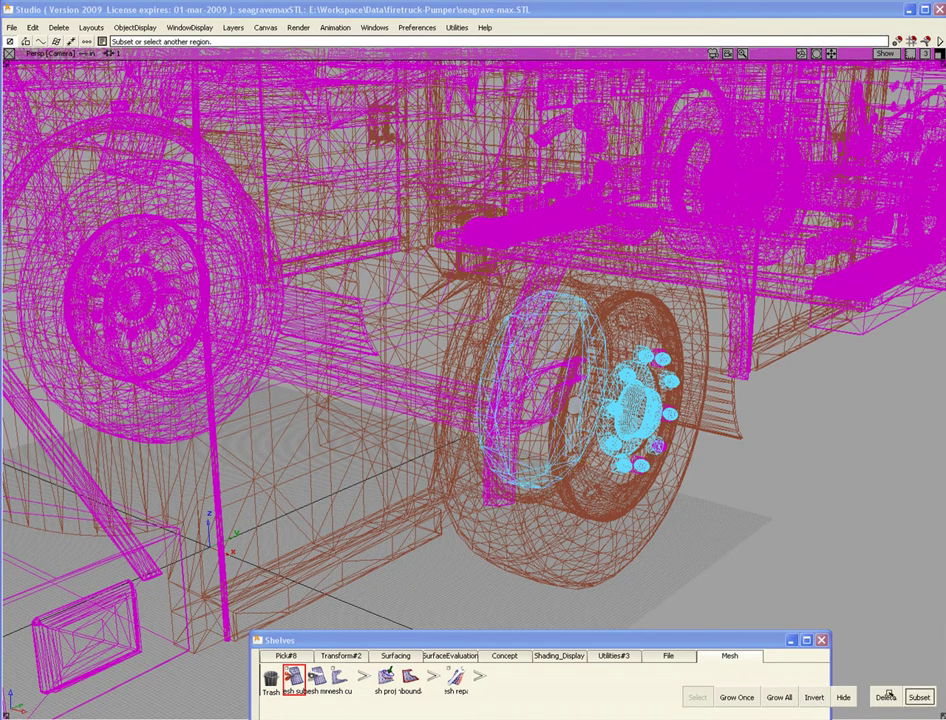
pyautogui.click(918, 697)
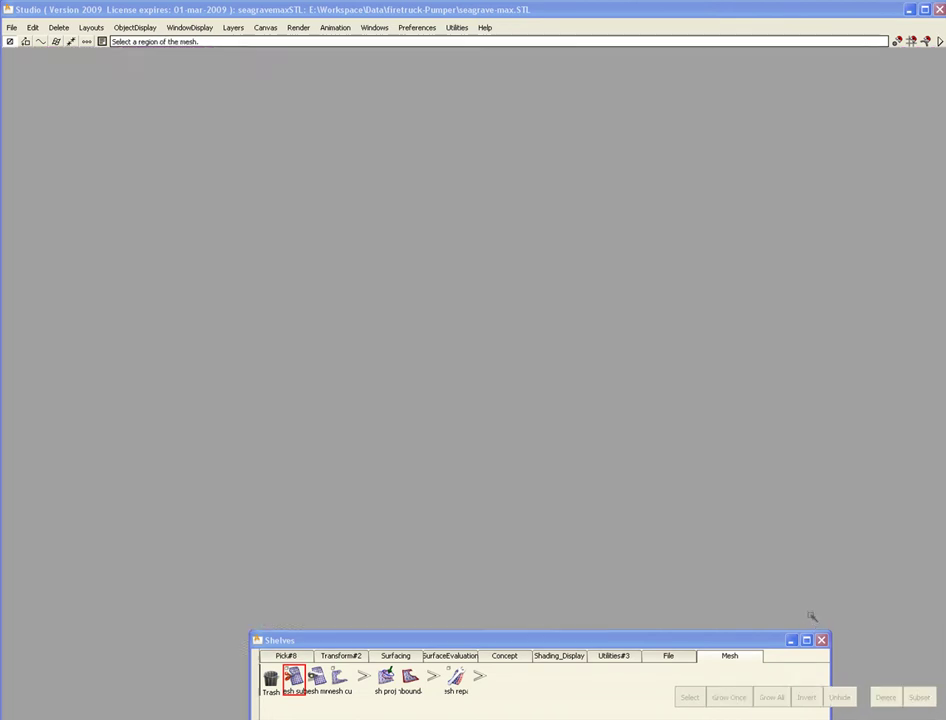
# - Clear the mesh pick and apply multi-colour diagnostic shading to distinguish the truck's separate meshes
pyautogui.keyDown('ctrl'); pyautogui.keyDown('shift'); pyautogui.moveTo(640, 545); pyautogui.dragTo(640, 308); pyautogui.keyUp('shift'); pyautogui.keyUp('ctrl')
pyautogui.keyDown('alt'); pyautogui.keyDown('shift'); pyautogui.moveTo(715, 350); pyautogui.dragTo(610, 381, button='right'); pyautogui.keyUp('shift'); pyautogui.keyUp('alt')
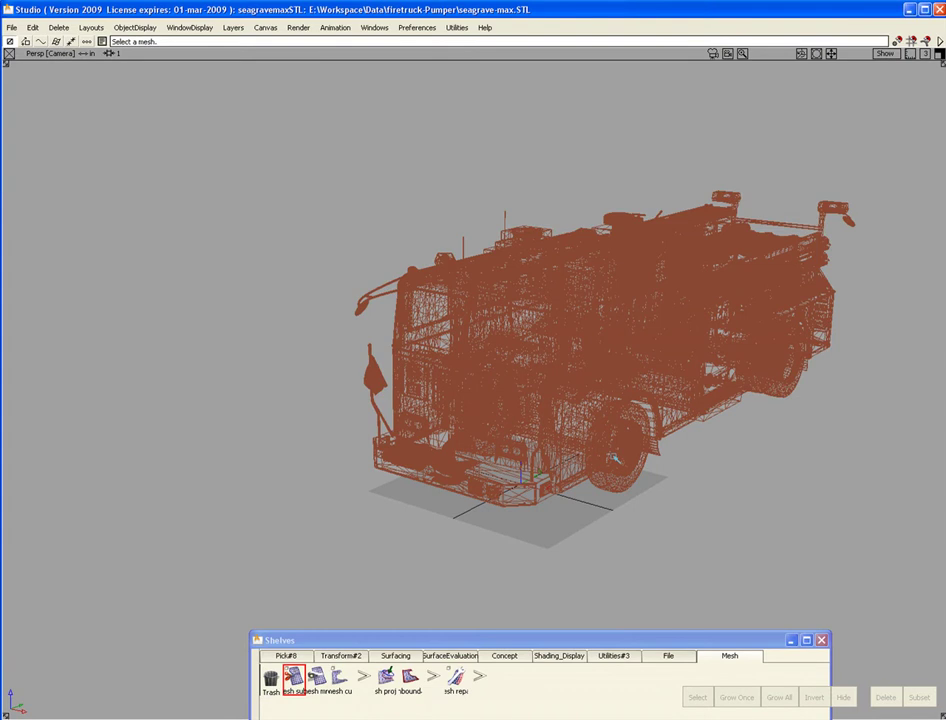
pyautogui.hotkey('alt', 'c')
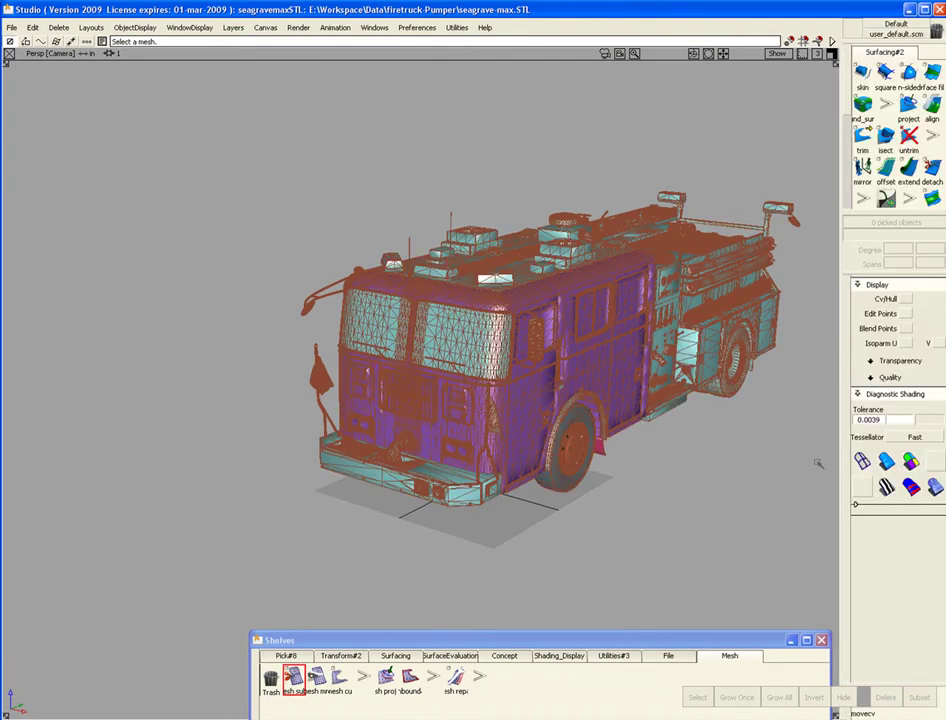
pyautogui.keyDown('alt'); pyautogui.keyDown('shift'); pyautogui.moveTo(455, 390); pyautogui.dragTo(557, 365, button='right'); pyautogui.keyUp('shift'); pyautogui.keyUp('alt')
pyautogui.moveTo(557, 365)
pyautogui.keyDown('alt'); pyautogui.keyDown('shift'); pyautogui.mouseDown()
pyautogui.moveTo(642, 312)
pyautogui.moveTo(617, 318)
pyautogui.mouseUp(); pyautogui.keyUp('shift'); pyautogui.keyUp('alt')
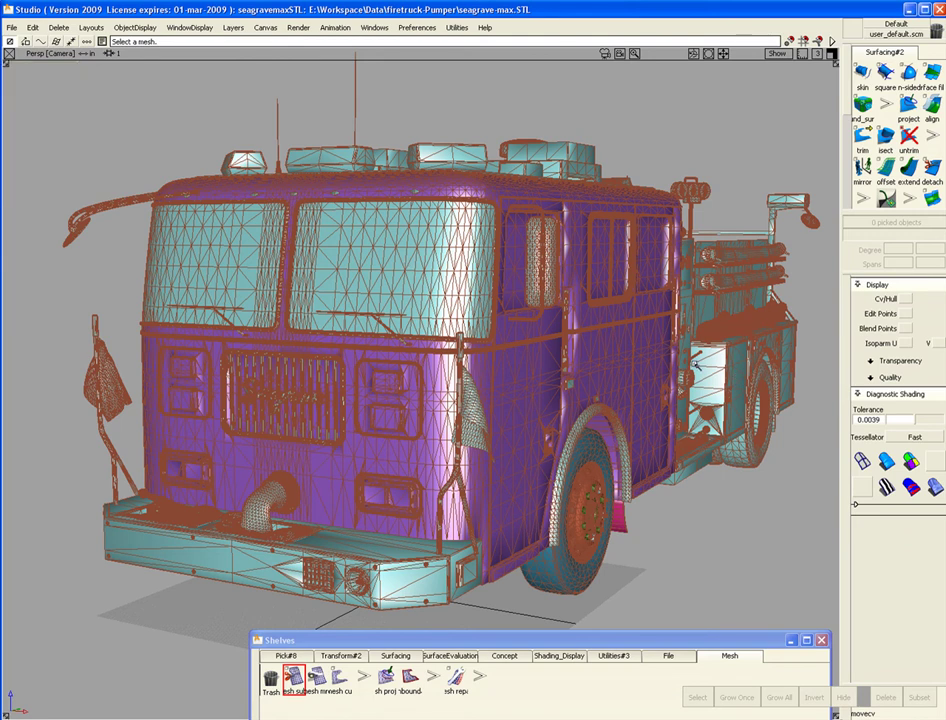
# - Pick the remaining truck body mesh to check which parts it still contains, and unpick it
pyautogui.keyDown('ctrl'); pyautogui.keyDown('shift'); pyautogui.moveTo(680, 428); pyautogui.dragTo(671, 515); pyautogui.keyUp('shift'); pyautogui.keyUp('ctrl')
pyautogui.click(468, 343)
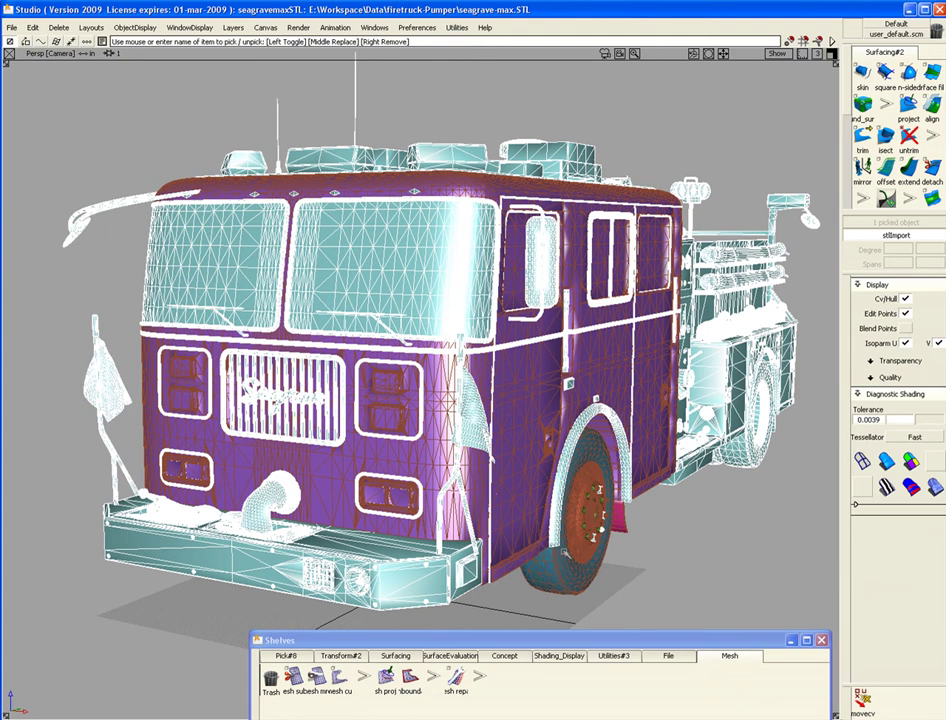
pyautogui.click(558, 406)
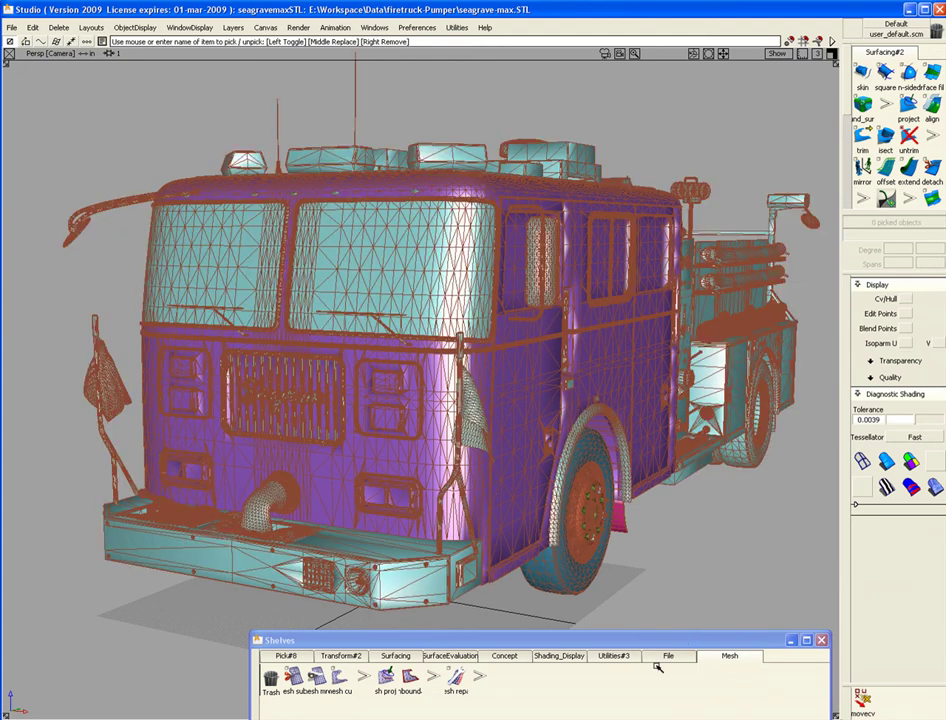